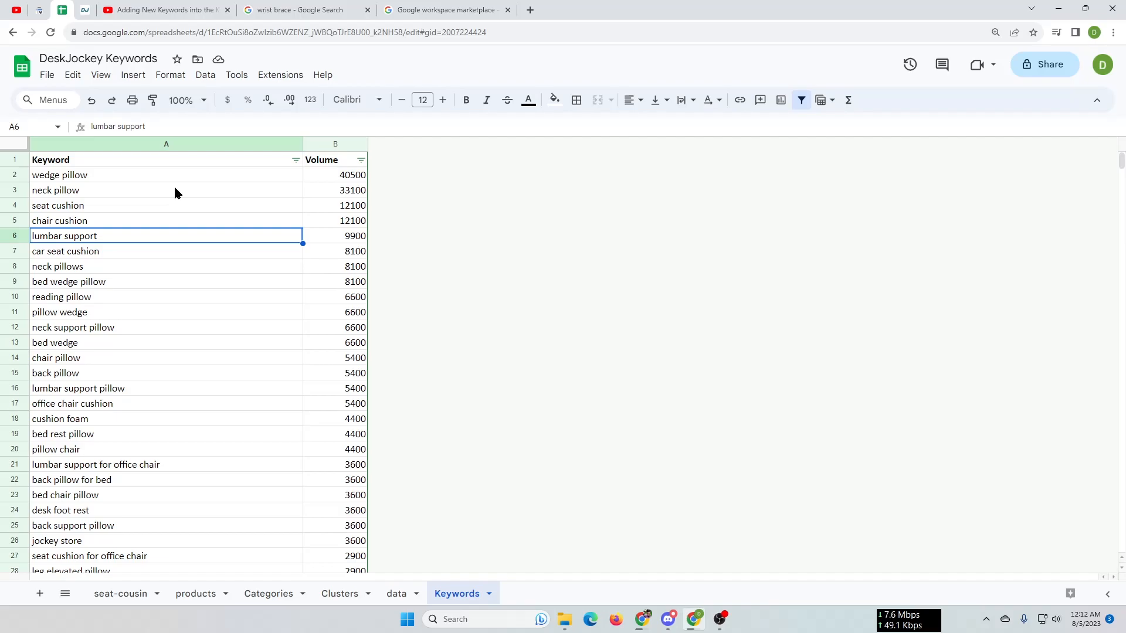
Review the keywords in column A and their search volumes in column B of the Keywords sheet
left_click(144, 317)
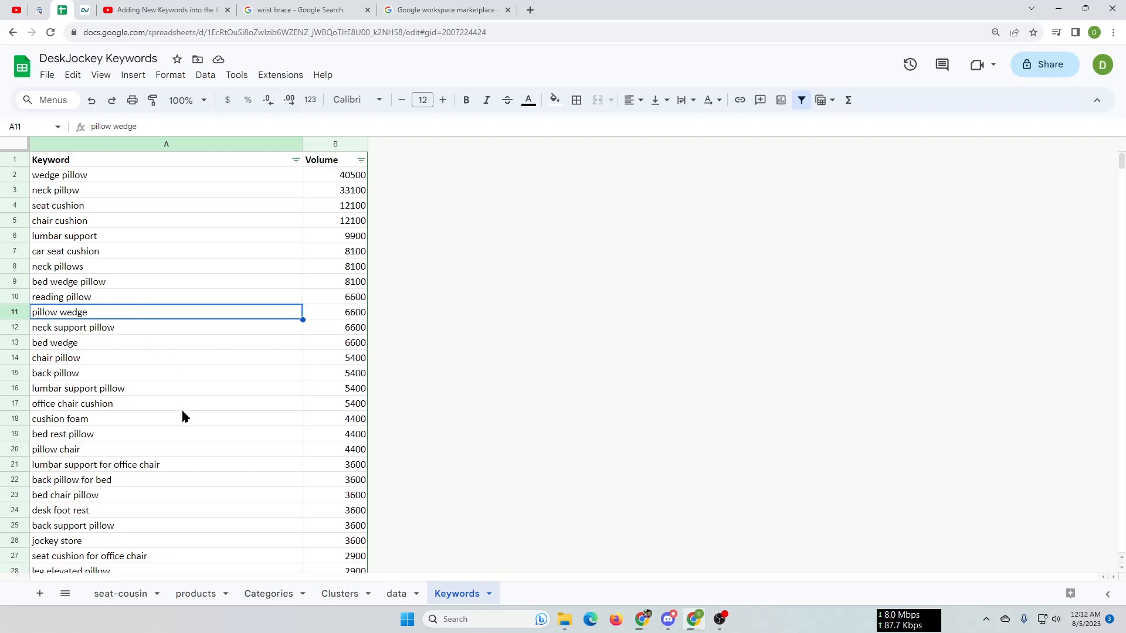
scroll(182, 412, "down", 3)
scroll(182, 410, "up", 3)
left_click_drag(140, 179, 215, 511)
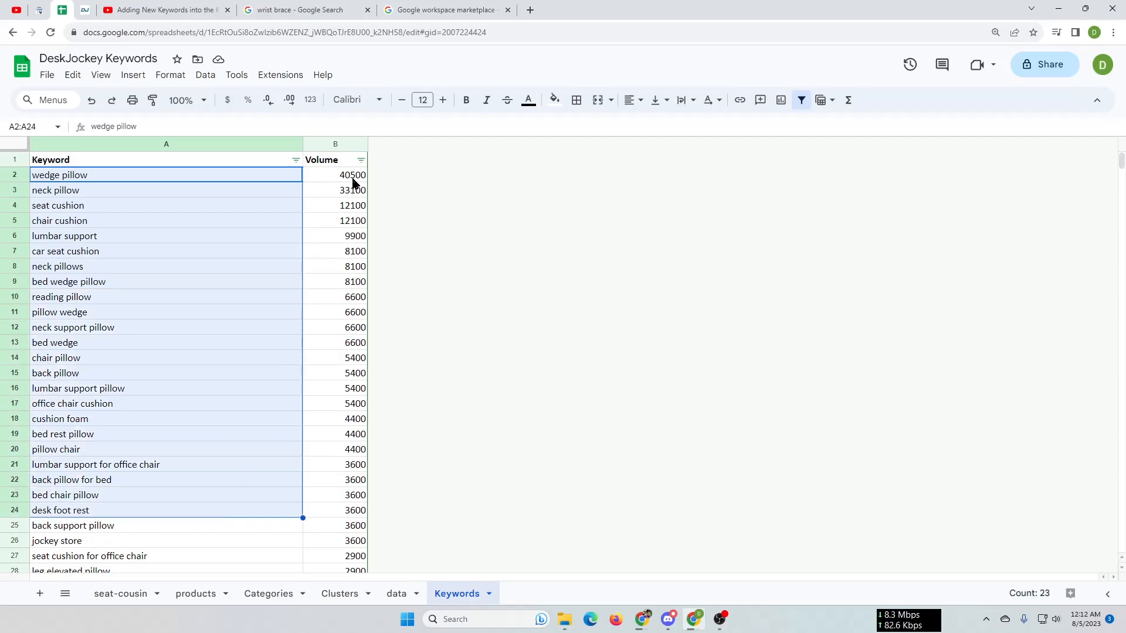
left_click_drag(355, 179, 352, 527)
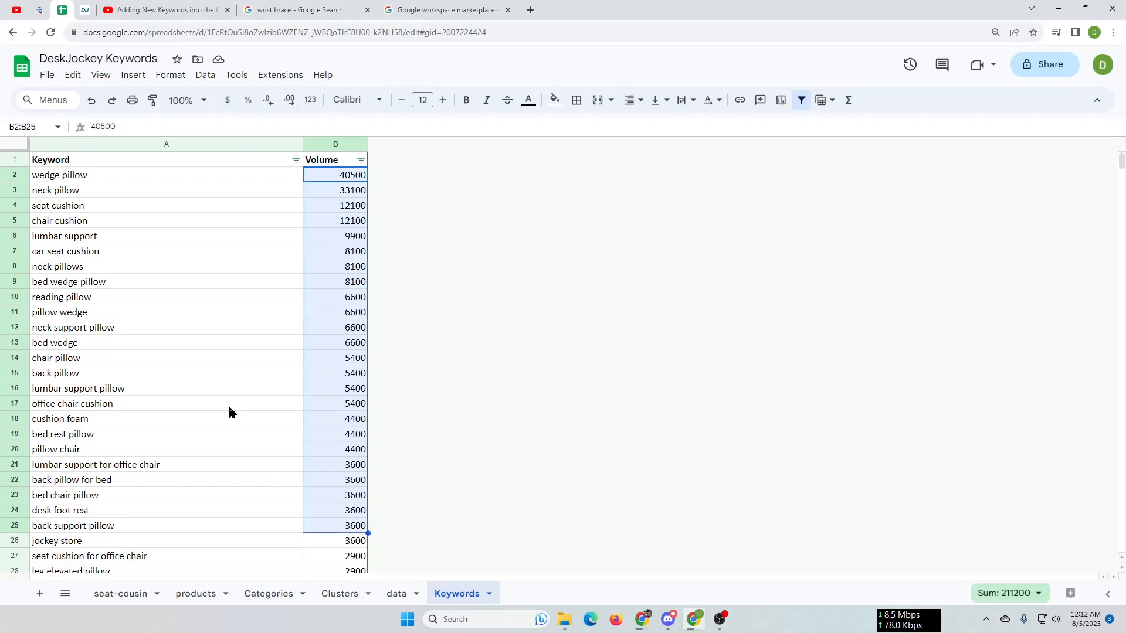
left_click_drag(179, 178, 184, 515)
scroll(184, 516, "down", 1)
scroll(184, 520, "down", 5)
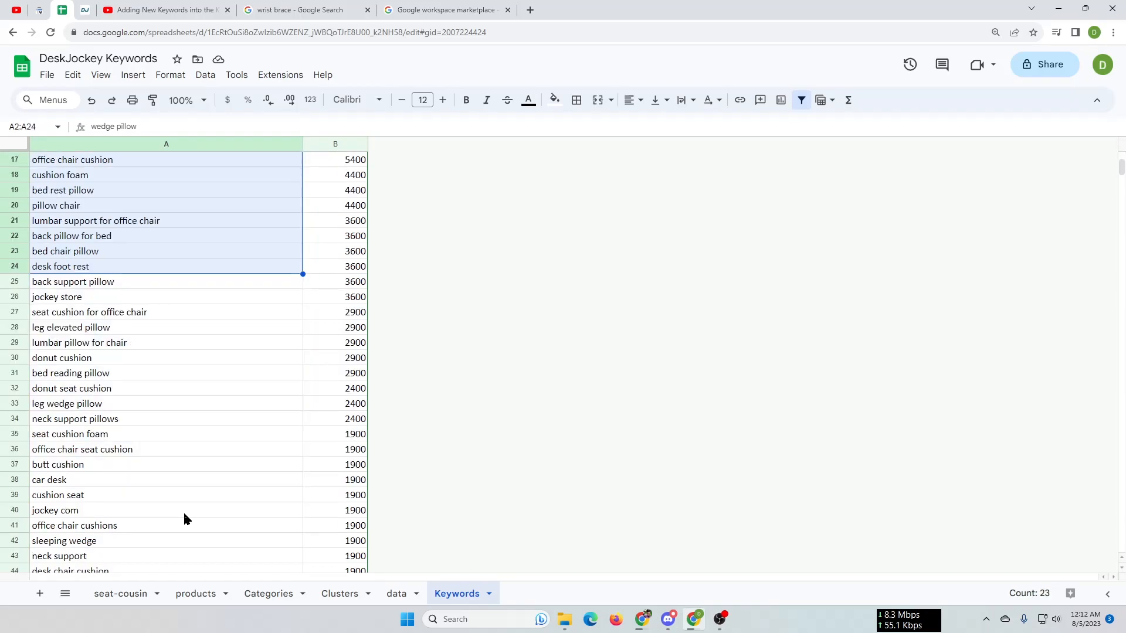
scroll(668, 352, "up", 6)
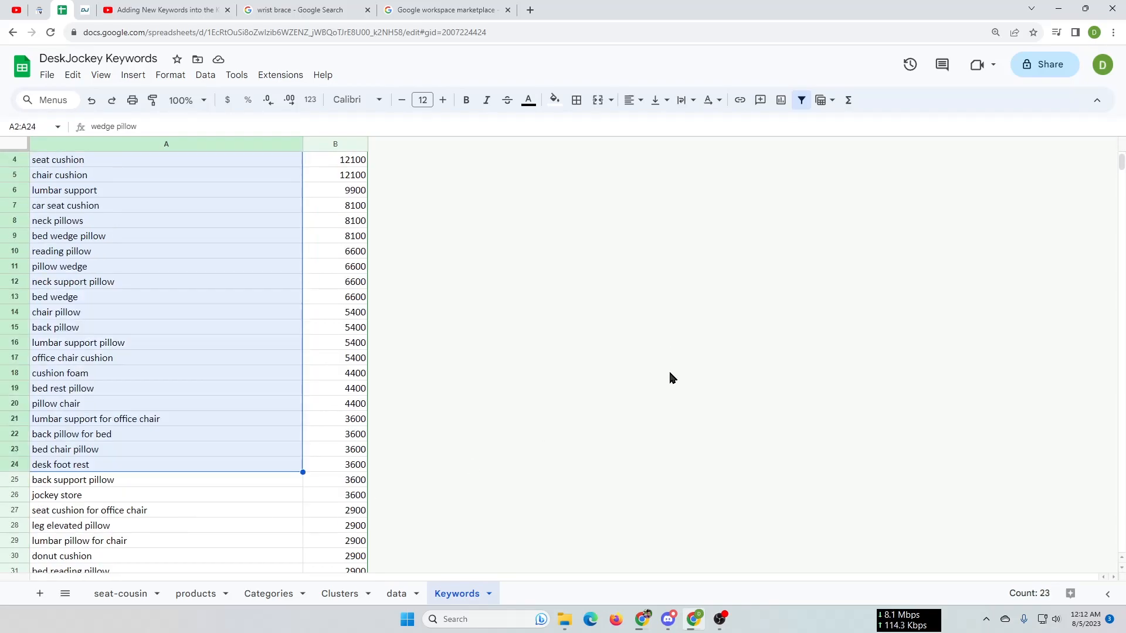
Switch to the Google results for the Workspace marketplace and open the Google Workspace Marketplace site
left_click(309, 7)
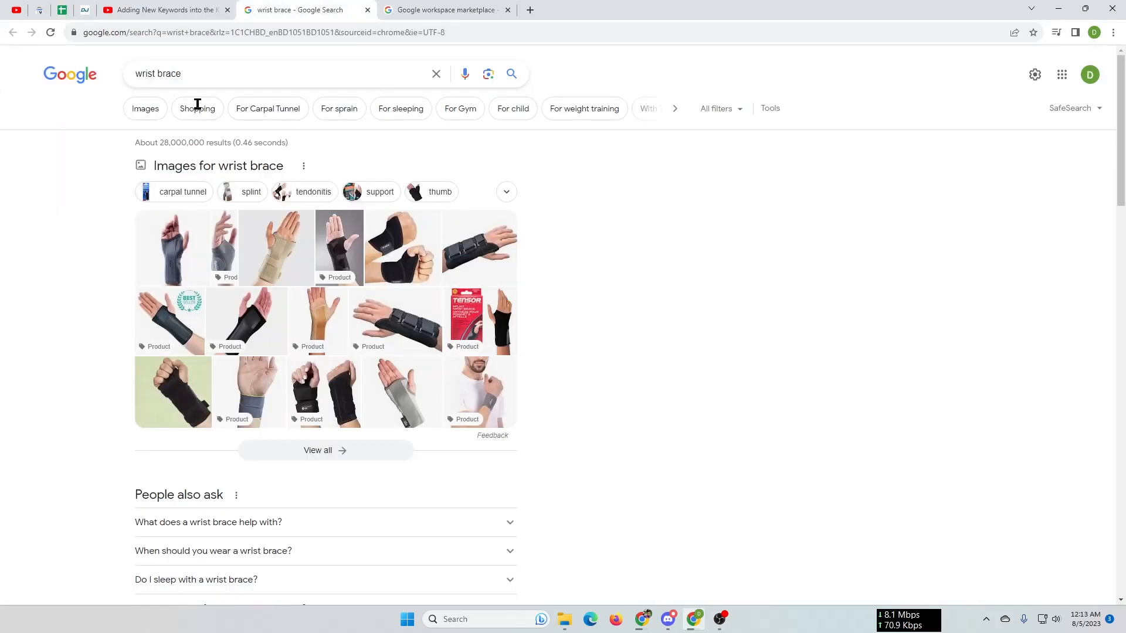
left_click(435, 10)
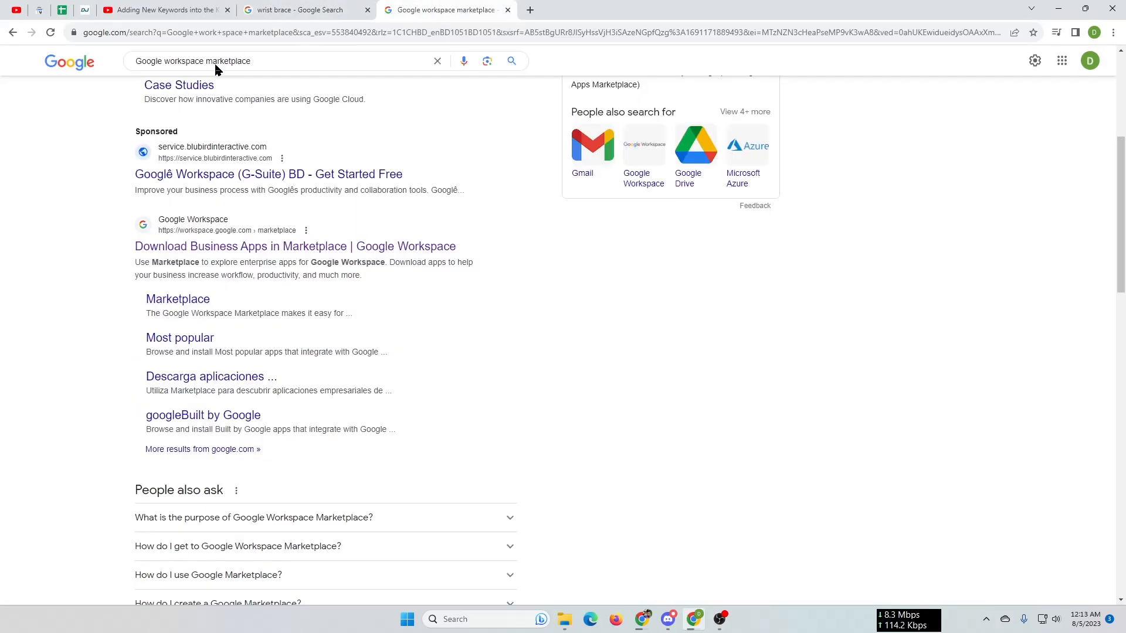
left_click(417, 251)
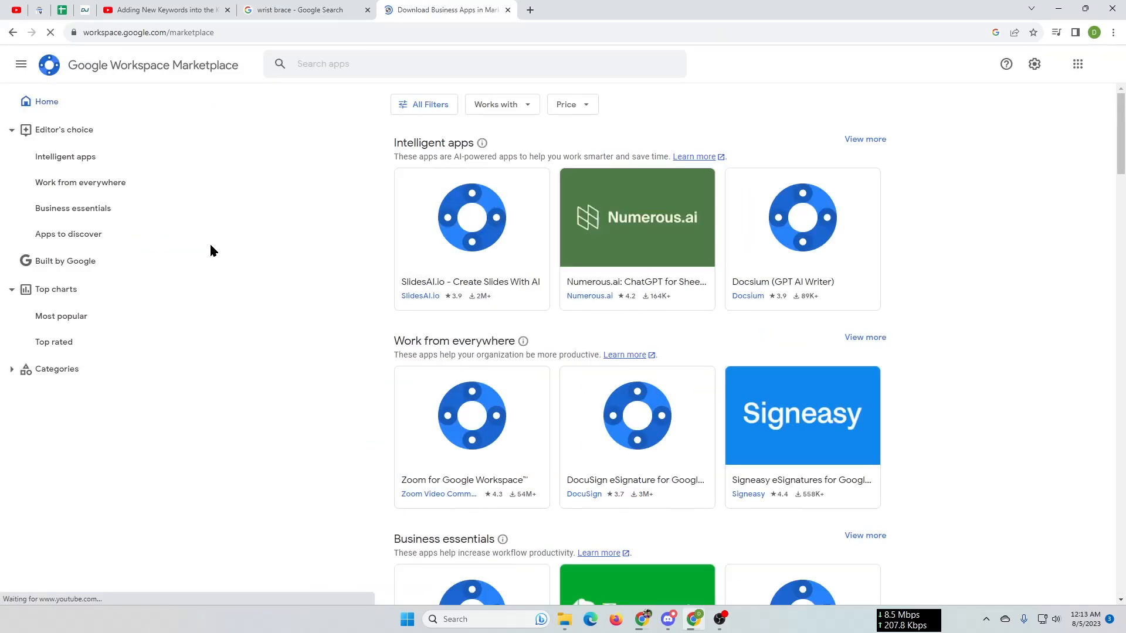
Search the marketplace for Keyword Clusterizer and open the add-on's page
left_click(421, 66)
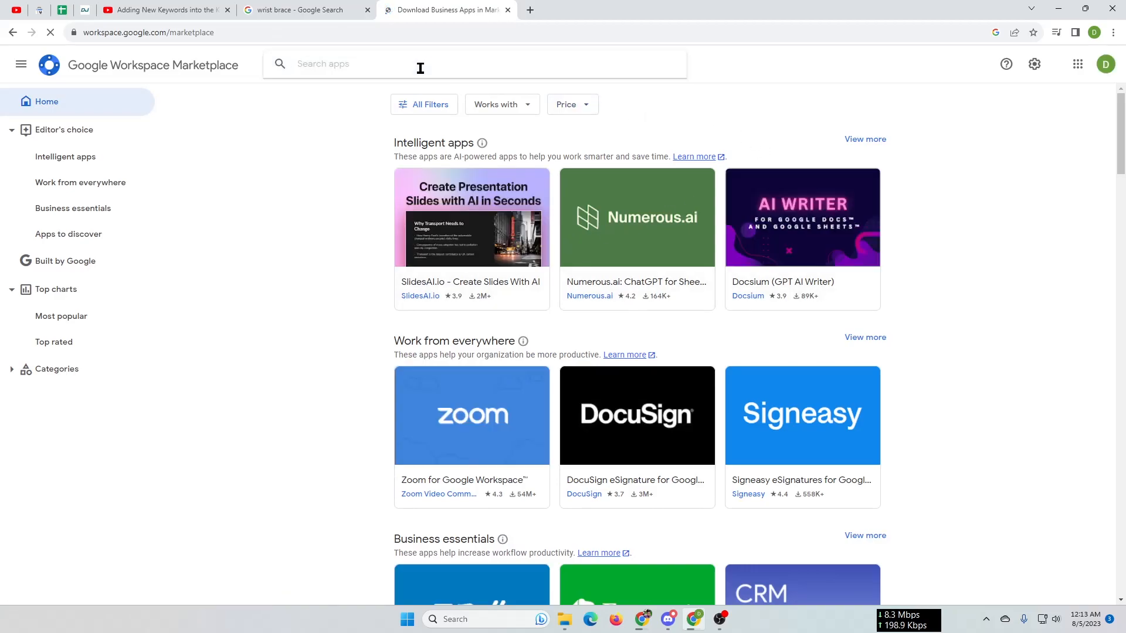
type("Keywor")
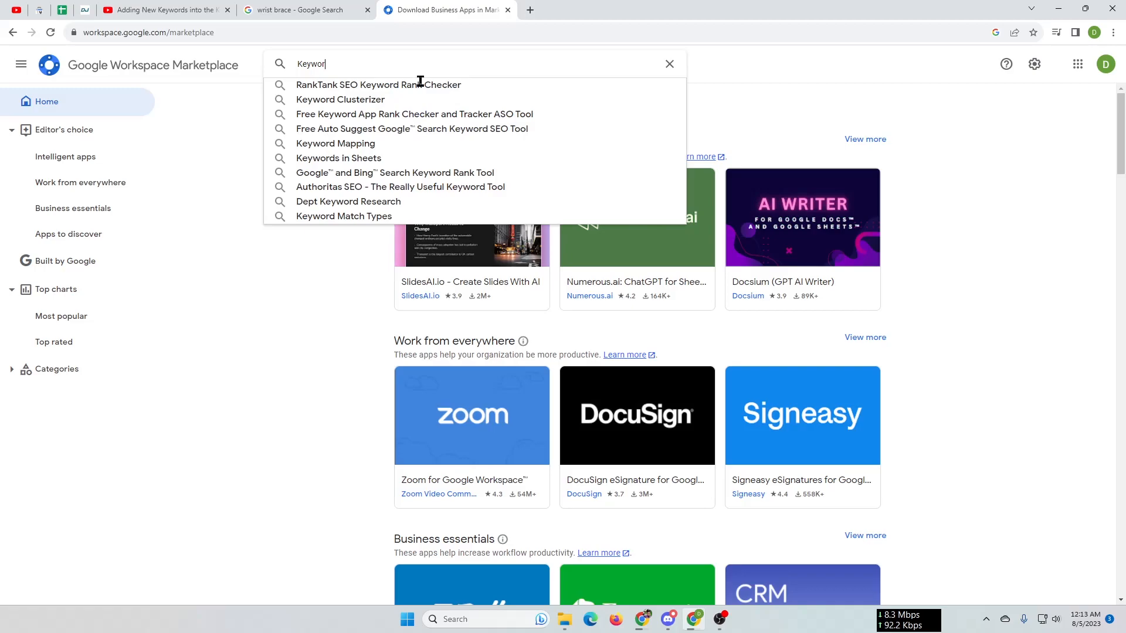
left_click(364, 105)
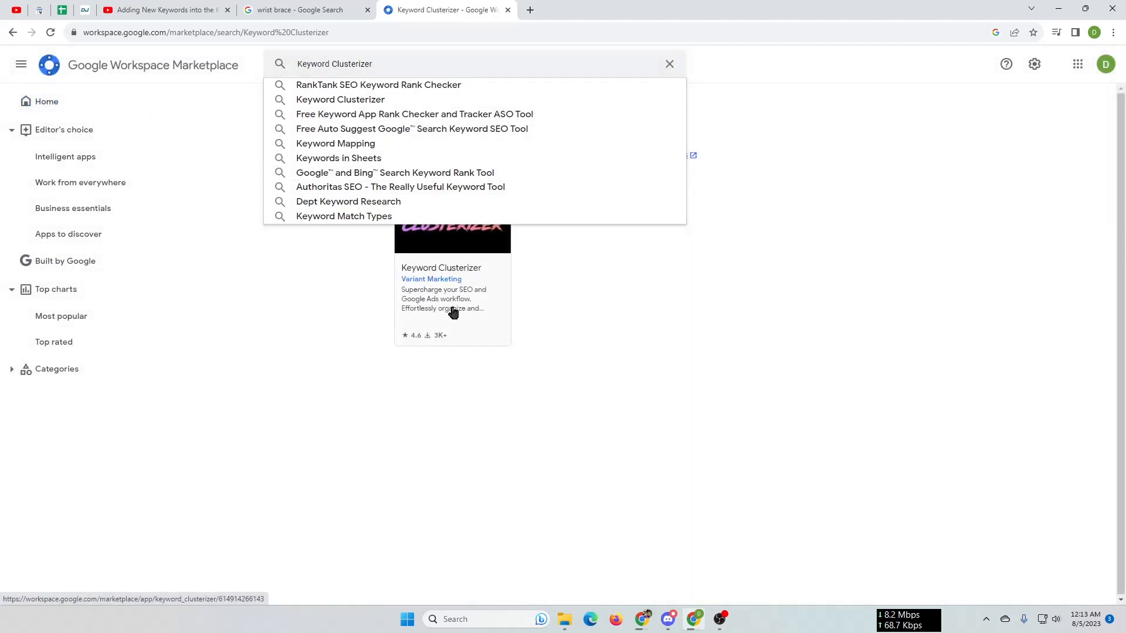
left_click(669, 65)
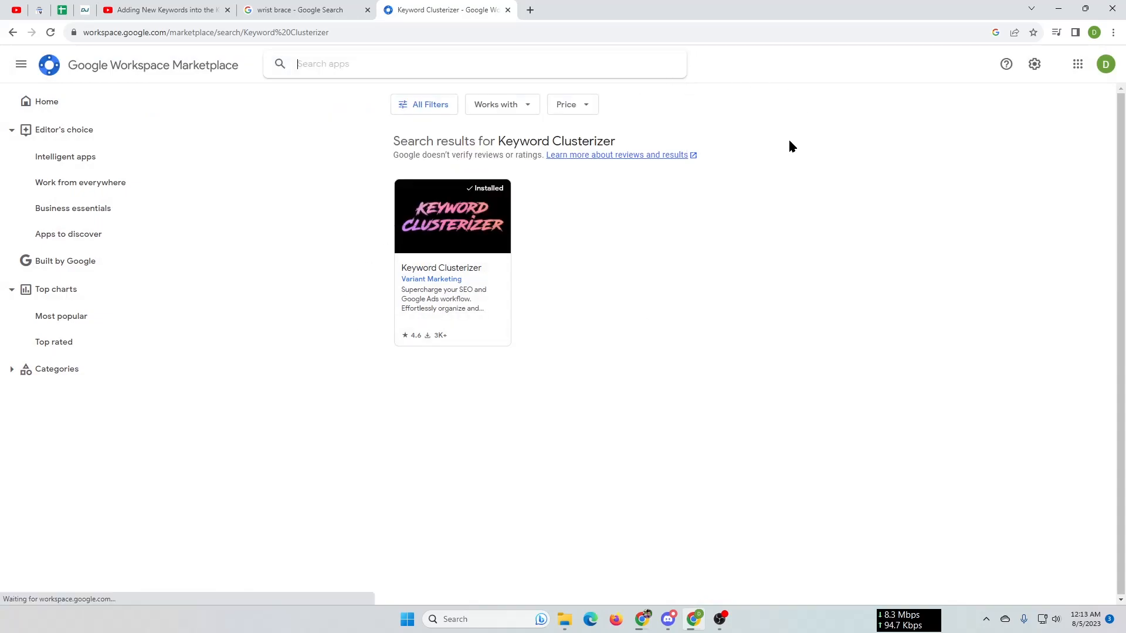
left_click(533, 303)
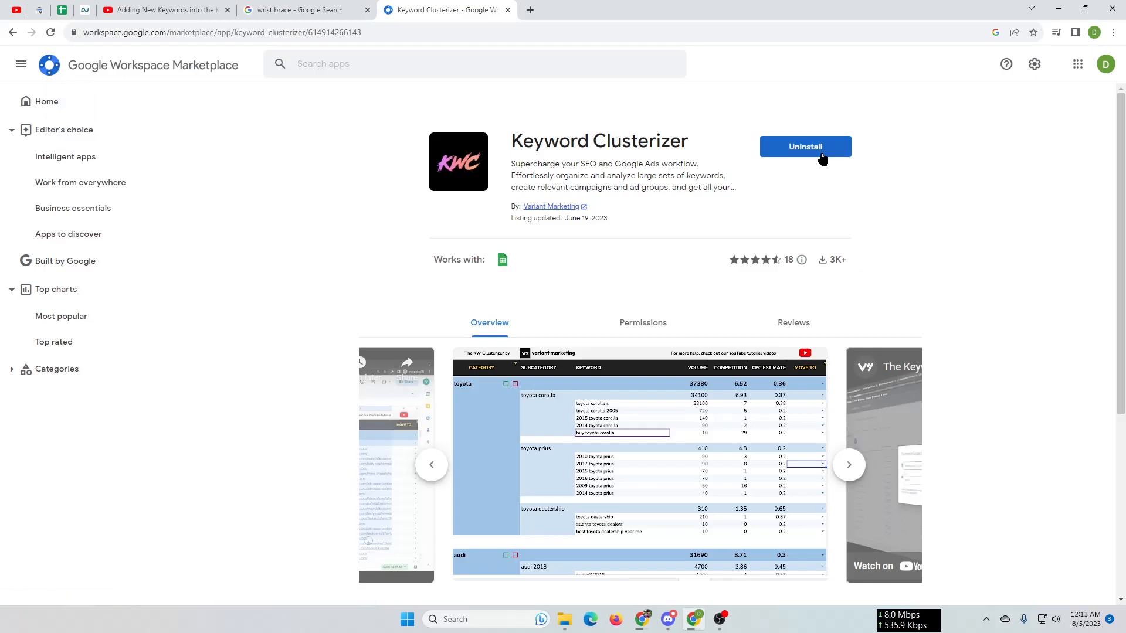
Return to the DeskJockey Keywords spreadsheet and look through the add-on options and the Keyword Clusterizer commands
left_click(62, 10)
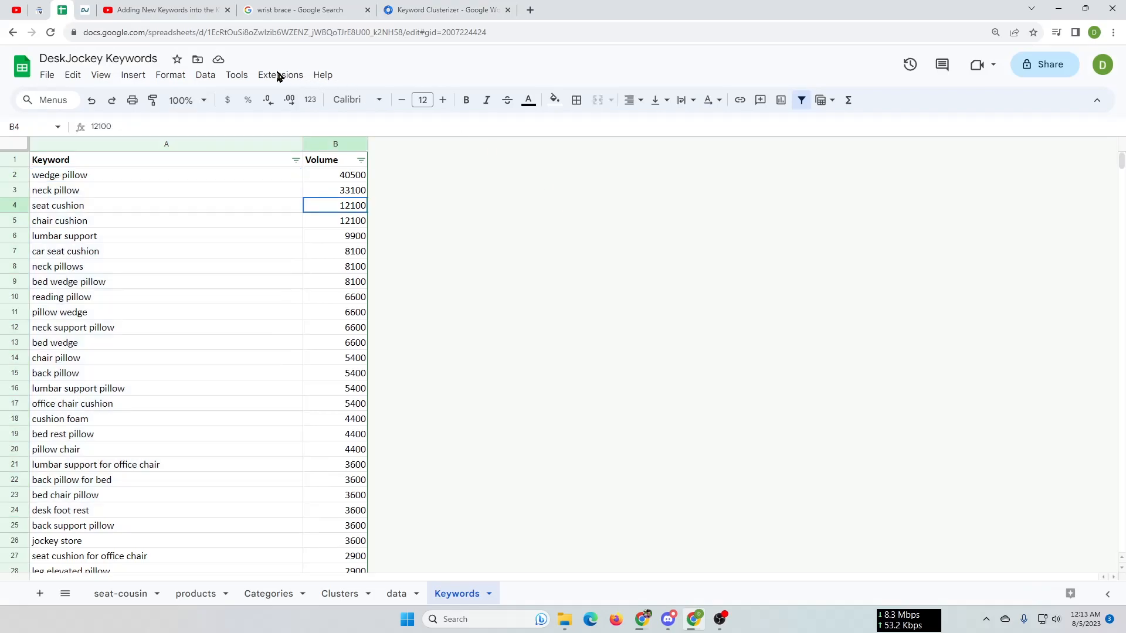
left_click(279, 75)
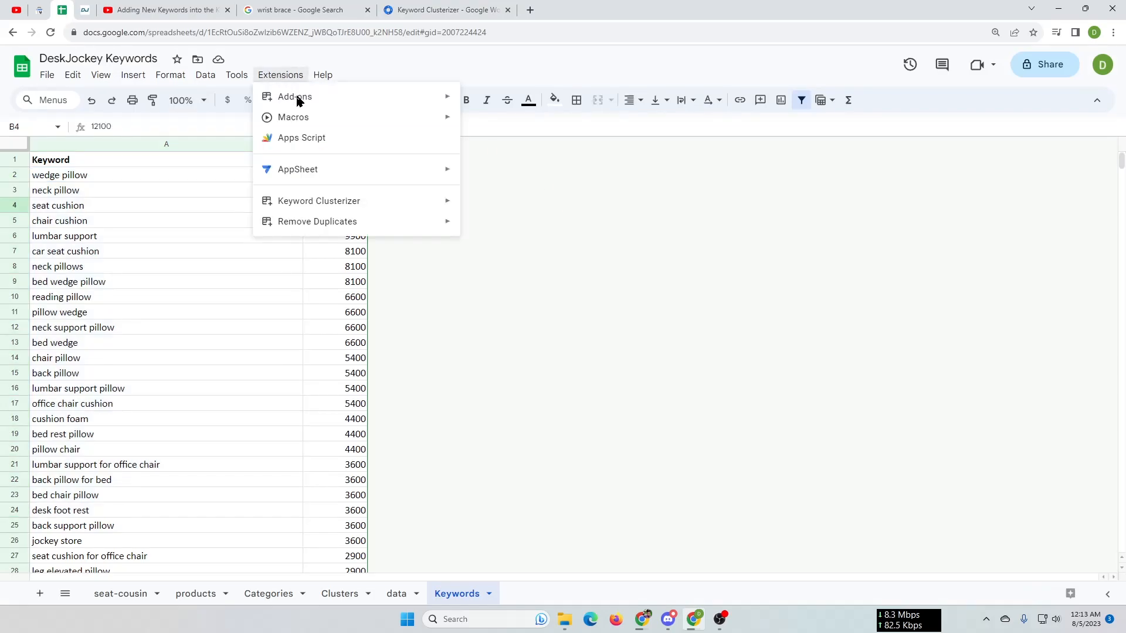
mouse_move(298, 101)
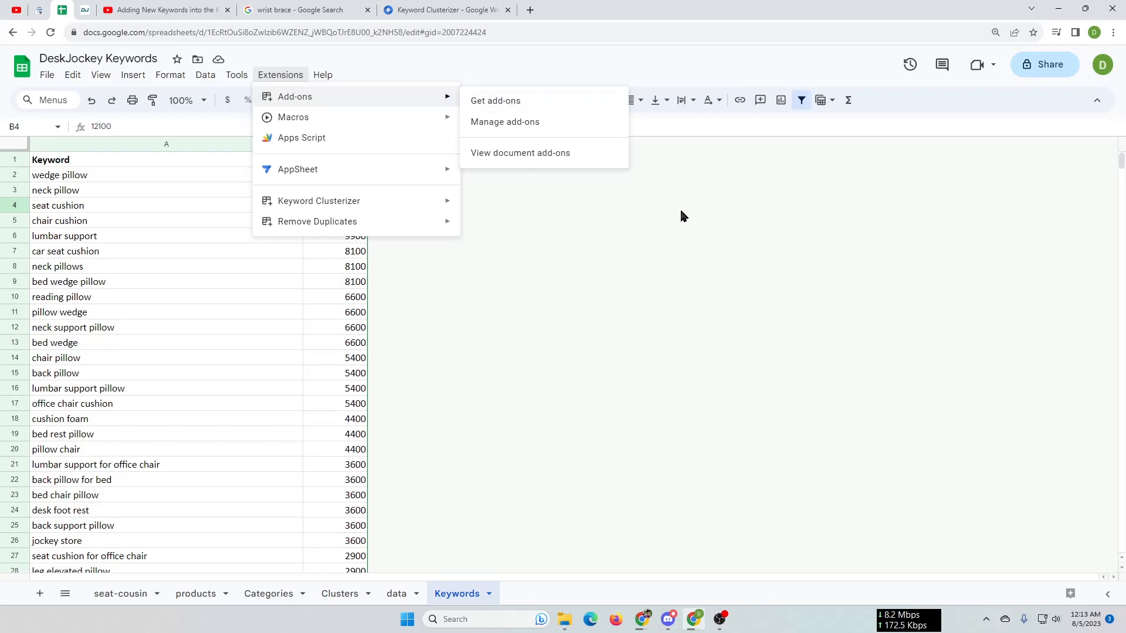
mouse_move(300, 204)
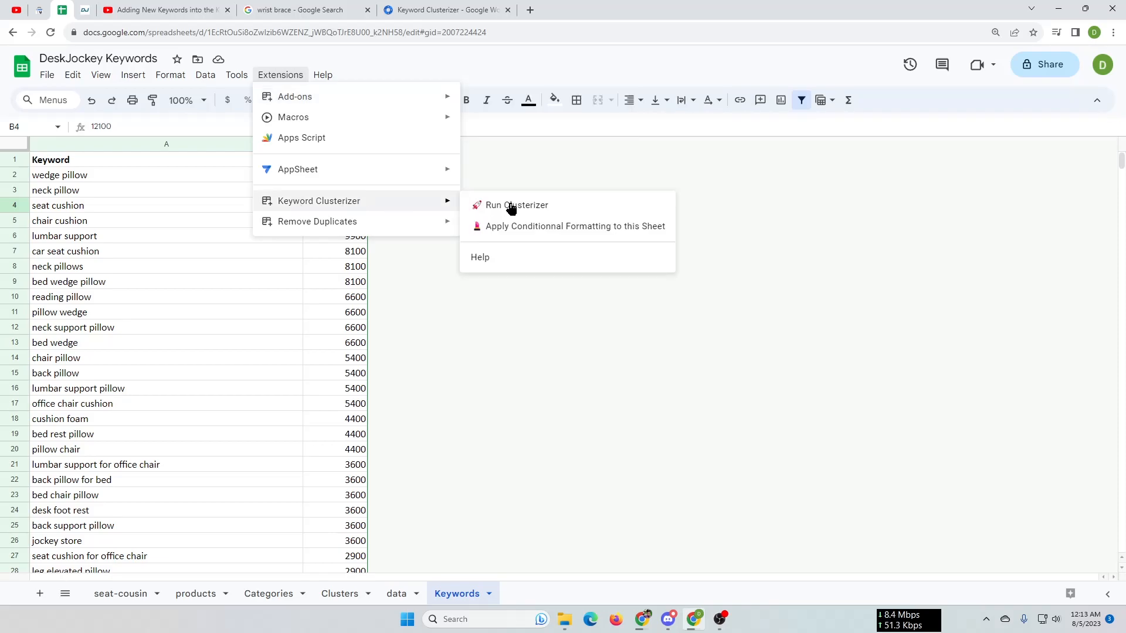
left_click(492, 311)
Run the Keyword Clusterizer on the keyword and volume data of the Keywords sheet
scroll(145, 208, "down", 5)
scroll(145, 208, "up", 5)
left_click_drag(120, 175, 101, 442)
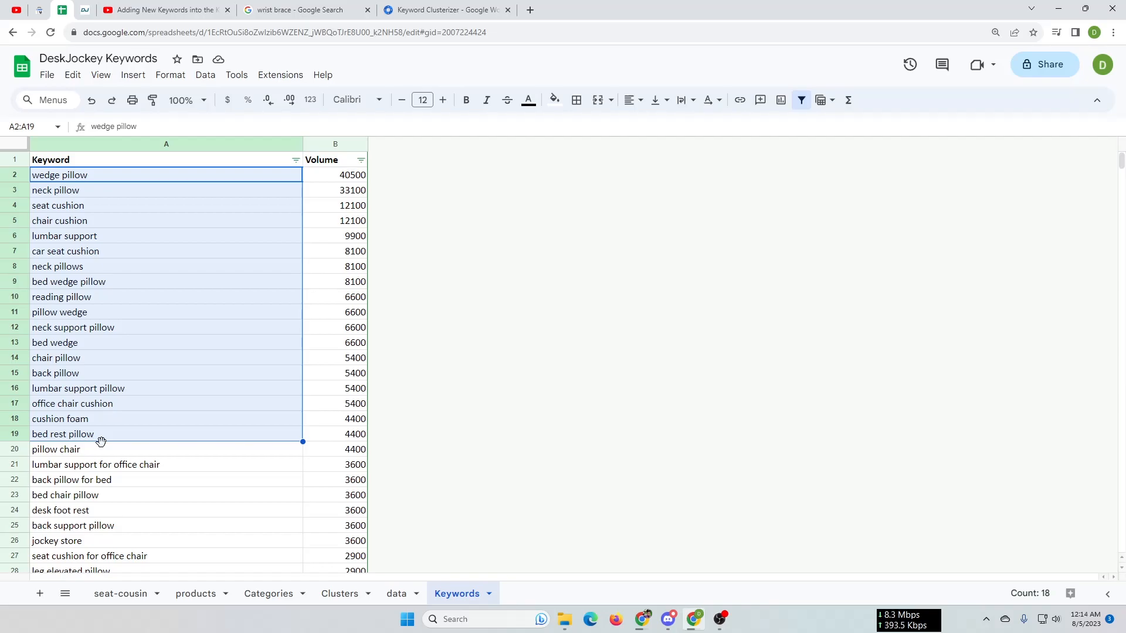
left_click(510, 451)
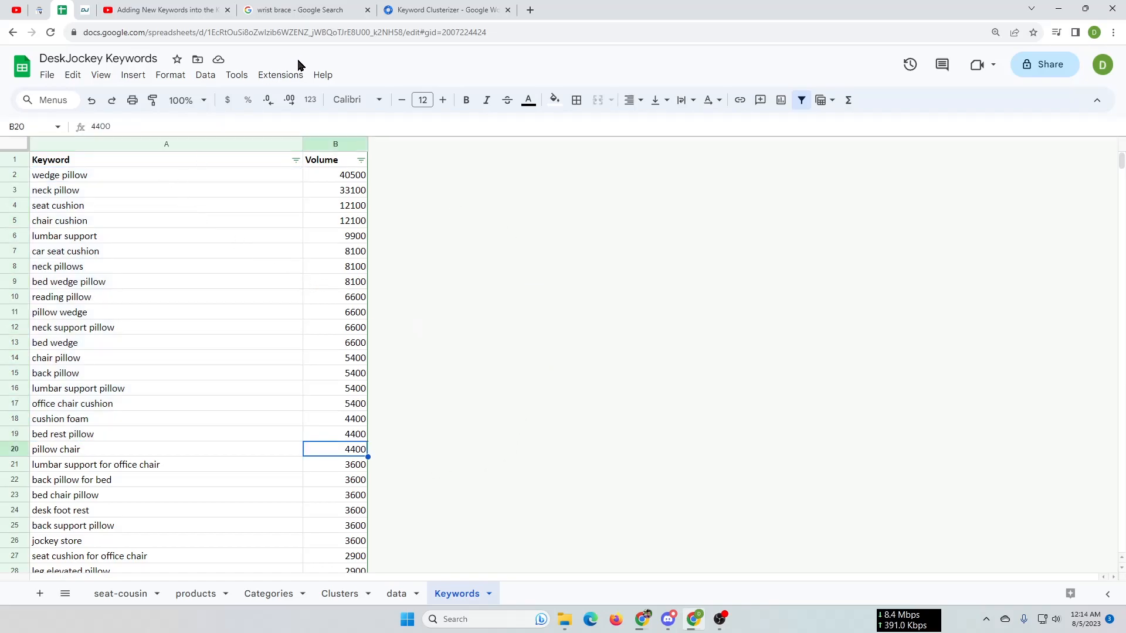
left_click(281, 77)
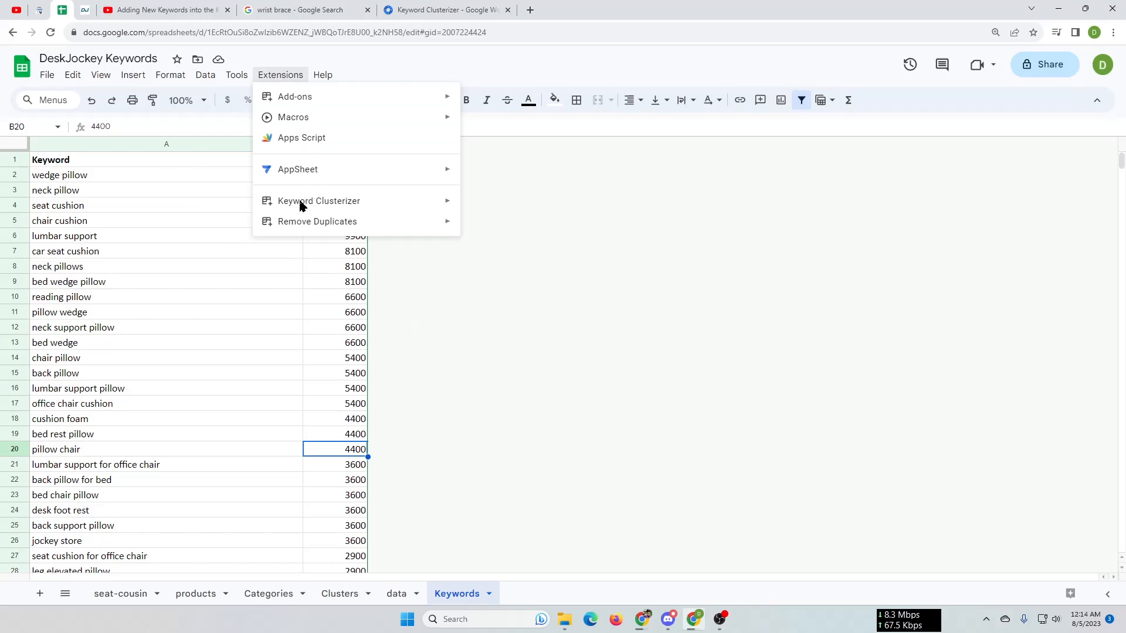
mouse_move(359, 203)
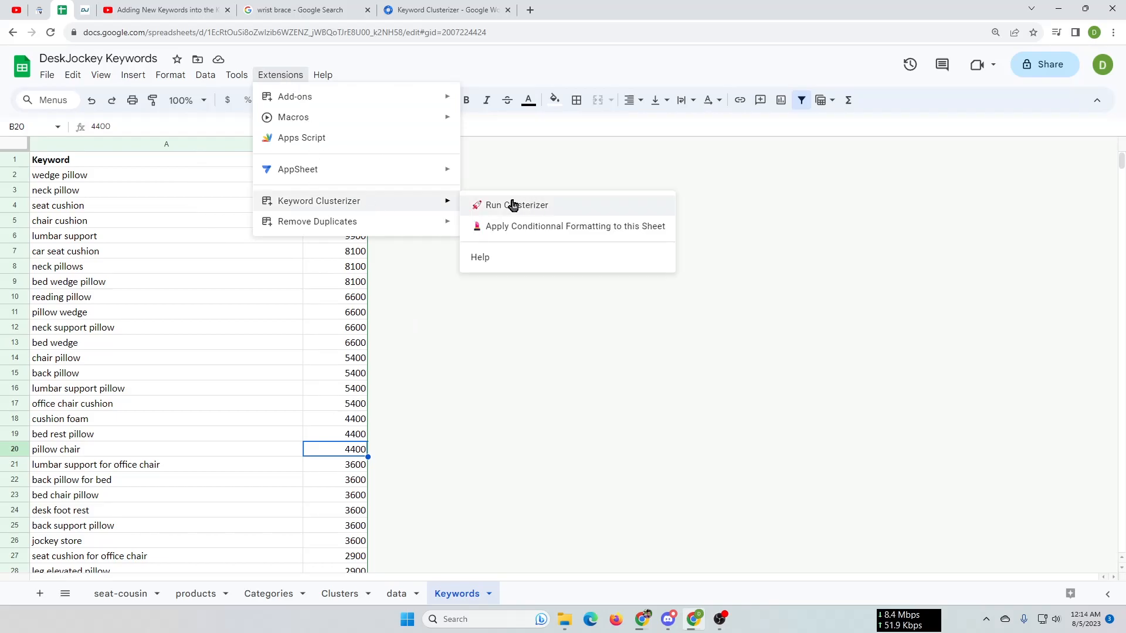
left_click(549, 206)
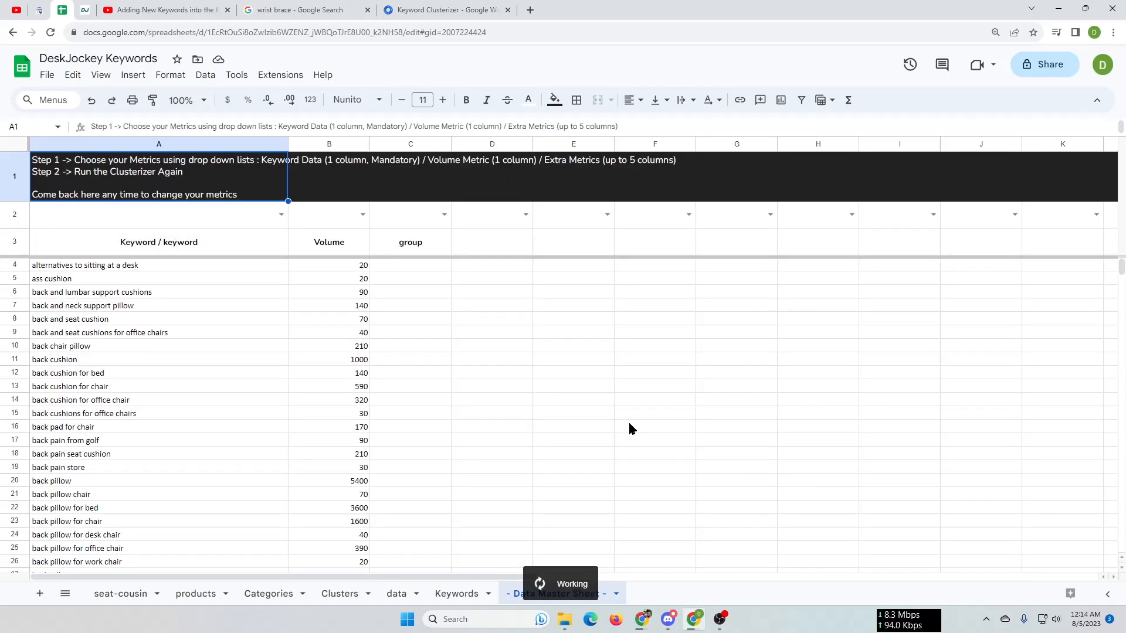
Go back to the Keywords sheet, read the Clusterizer's instructions on selecting metrics and running again, and dismiss them
left_click(450, 595)
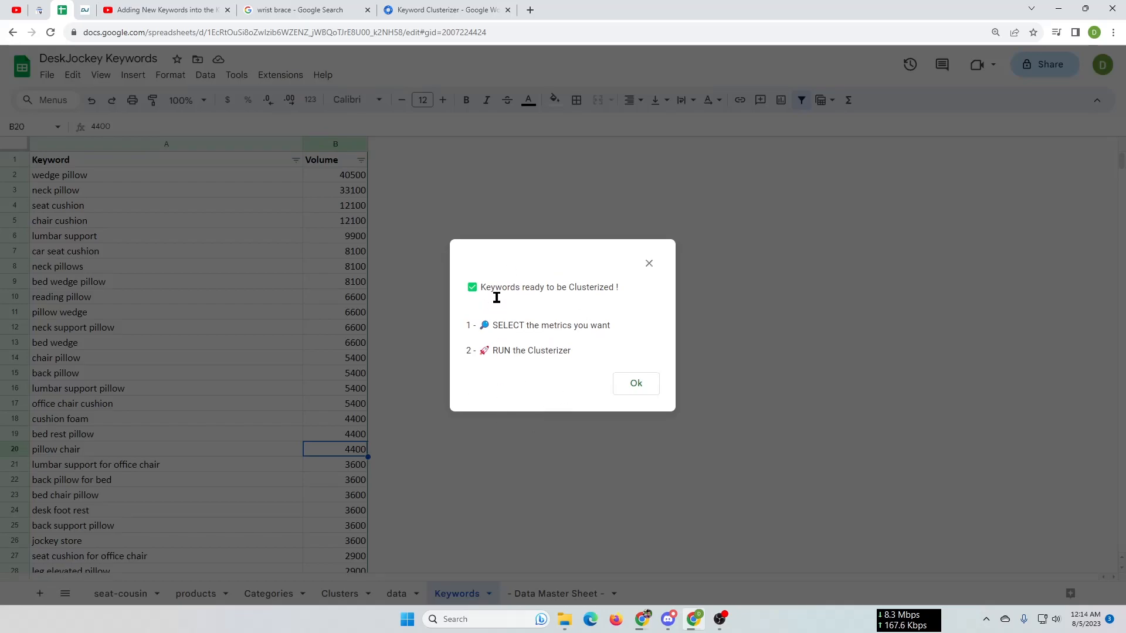
mouse_move(486, 287)
left_mouse_down()
mouse_move(622, 291)
mouse_move(497, 286)
left_mouse_up()
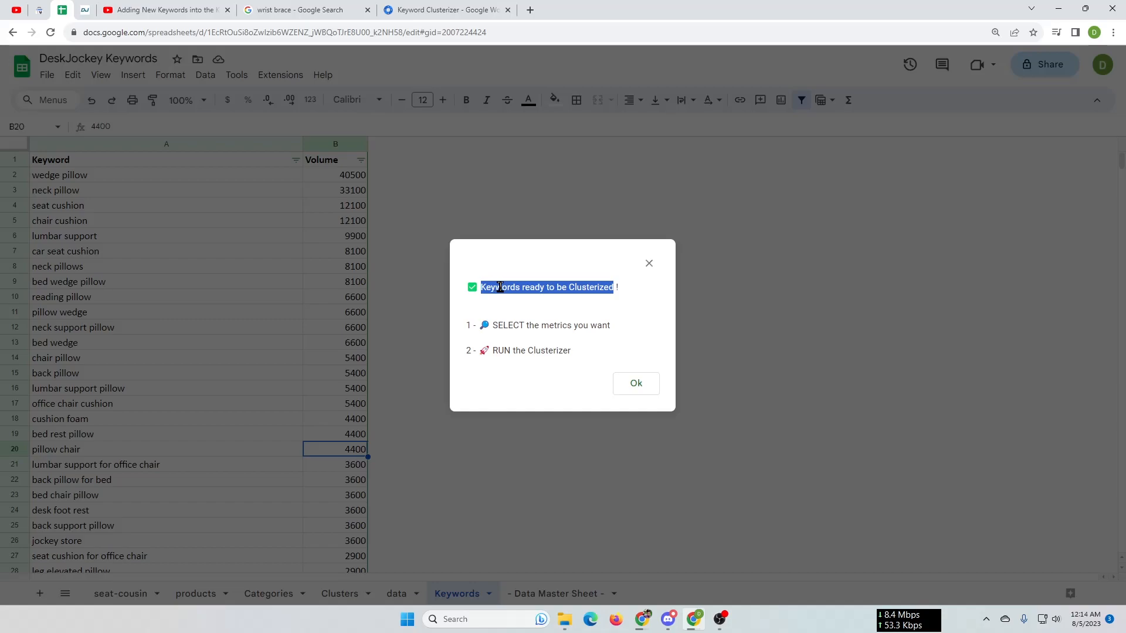
left_click_drag(496, 326, 599, 326)
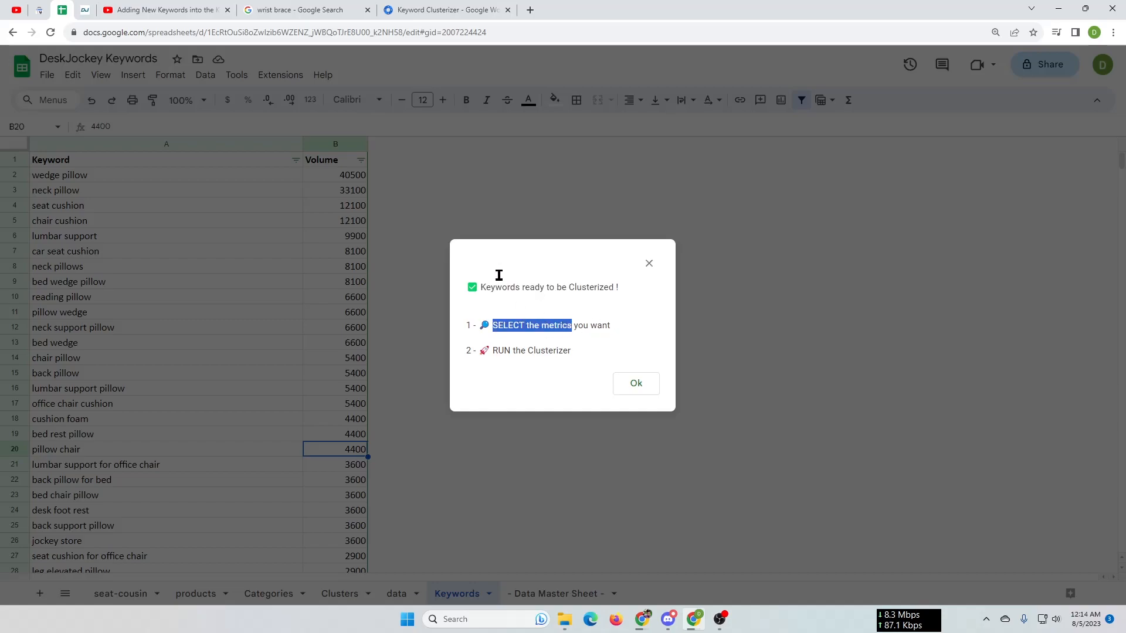
left_click(540, 289)
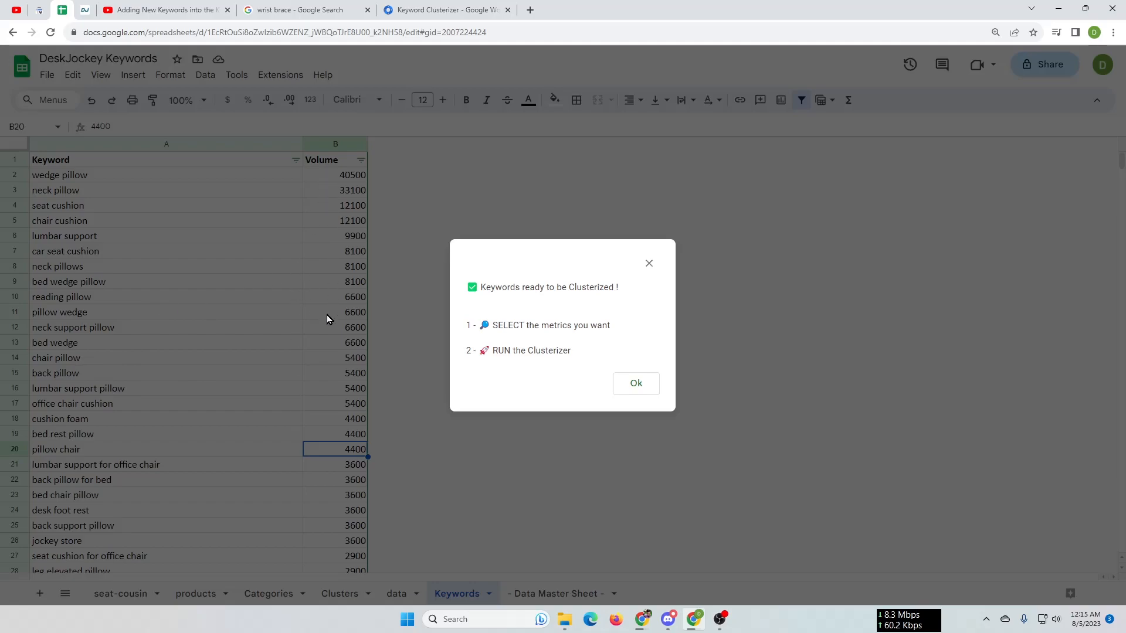
left_click_drag(494, 354, 592, 350)
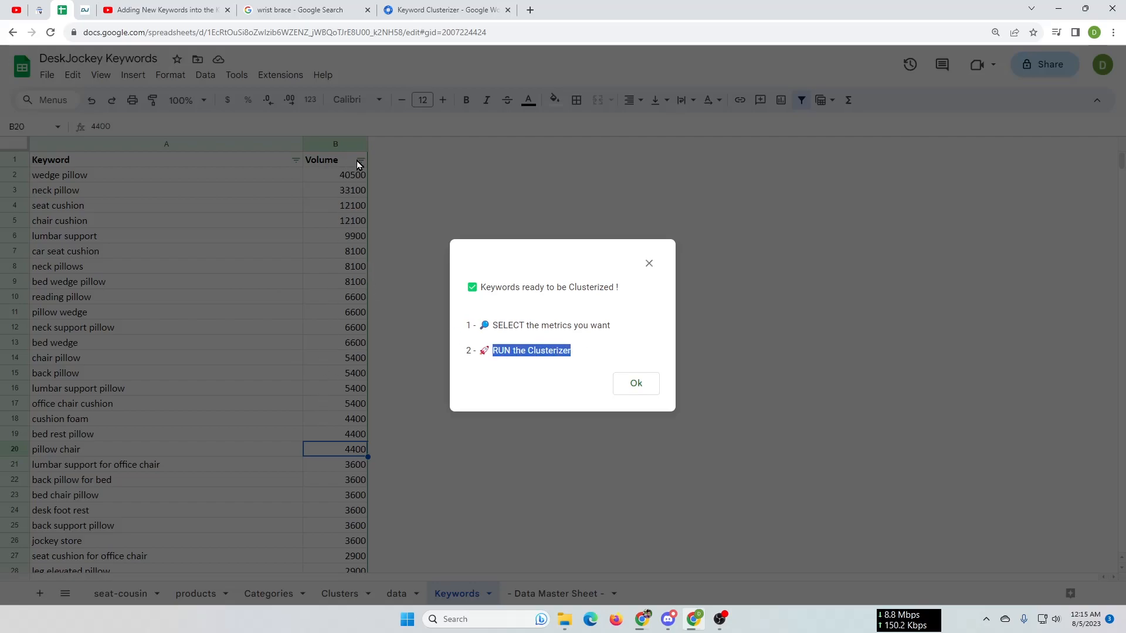
left_click(634, 384)
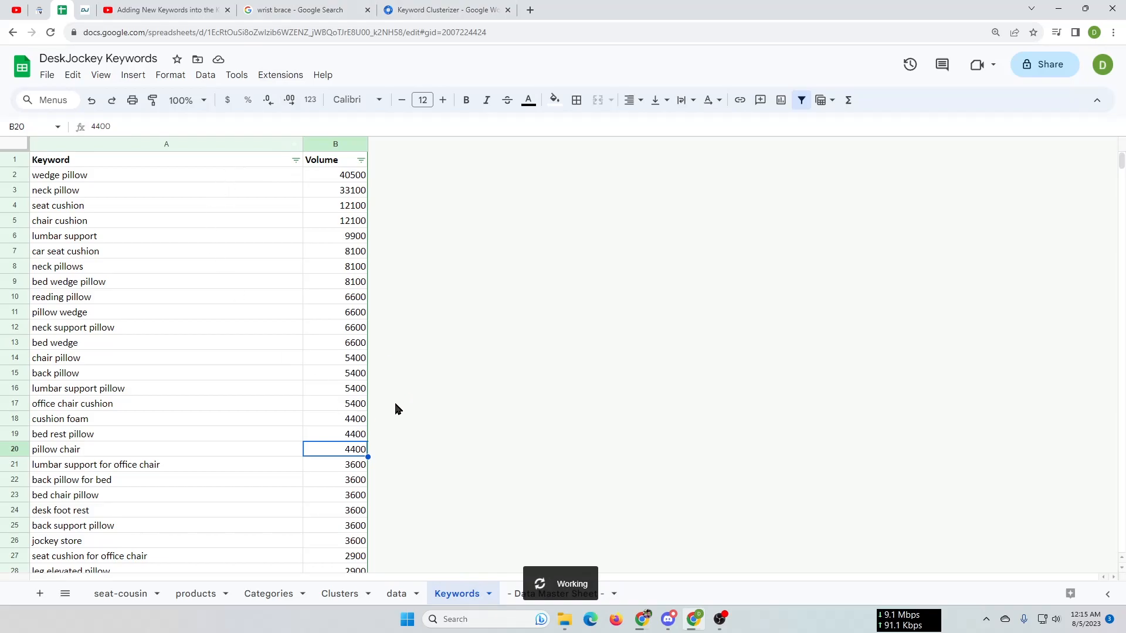
Open the Data Master Sheet, compare it with the Keywords sheet, and examine its metric assignments, keywords and volumes
left_click(519, 596)
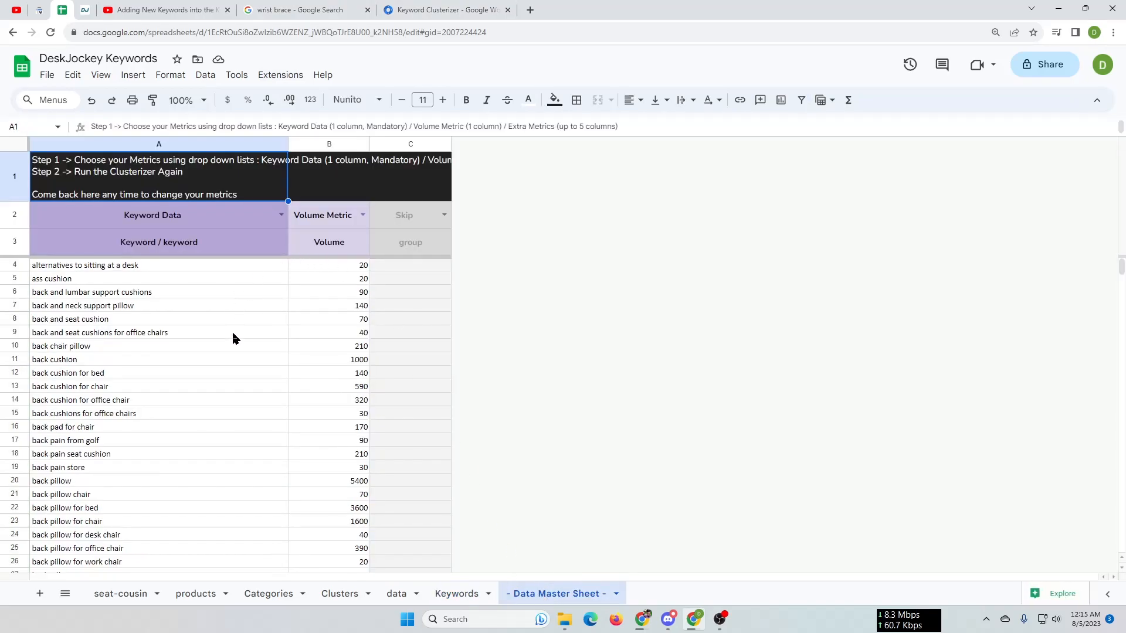
left_click(444, 594)
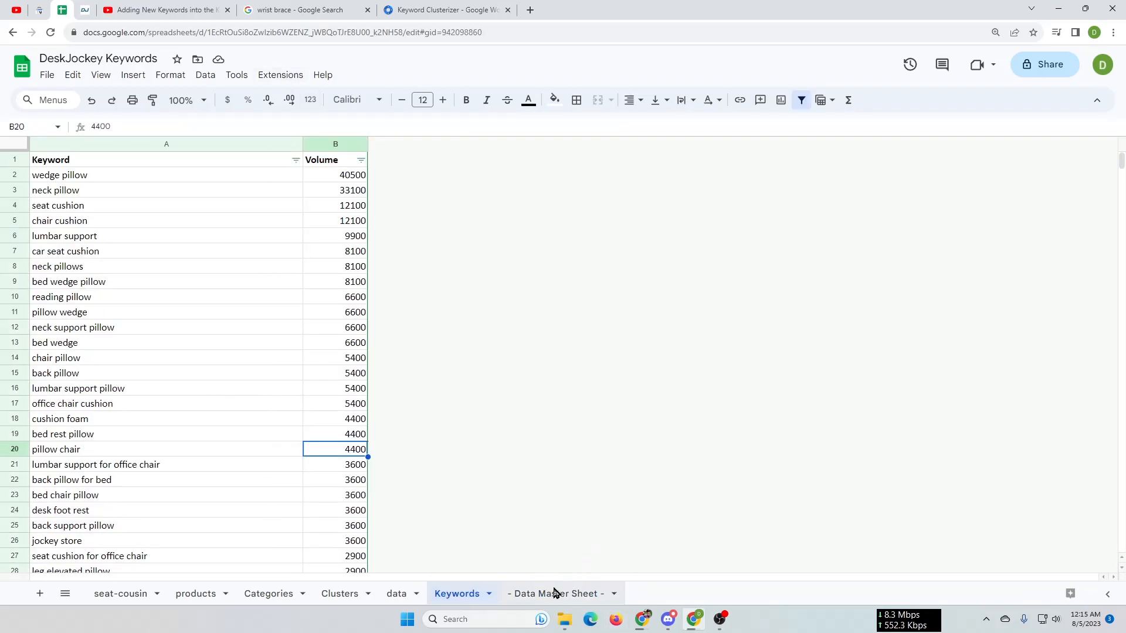
left_click(555, 592)
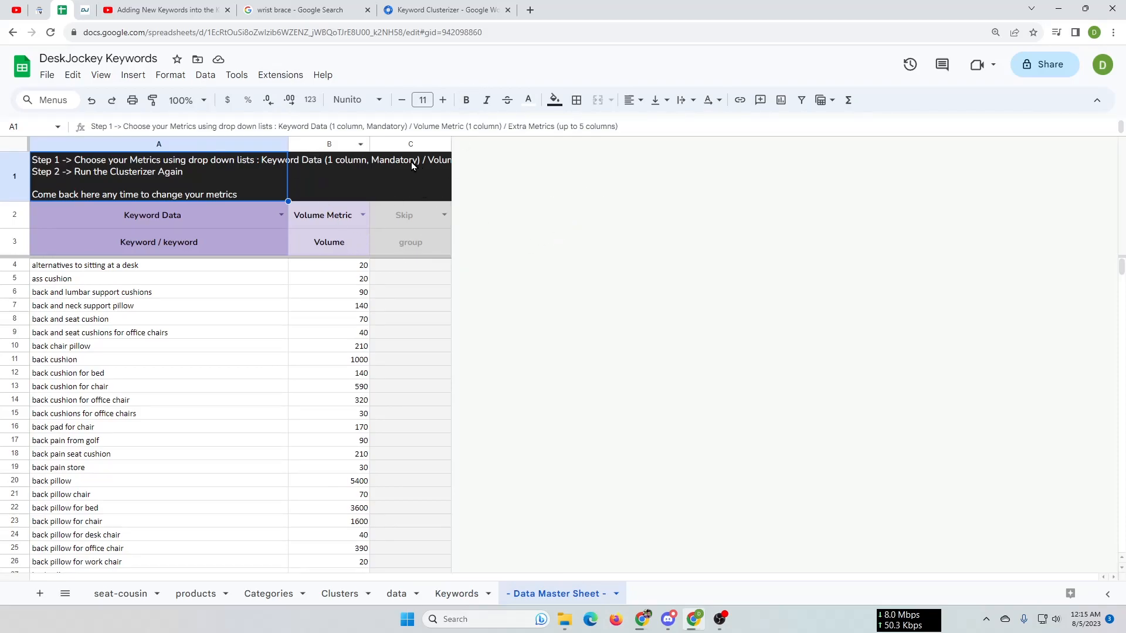
left_click(352, 250)
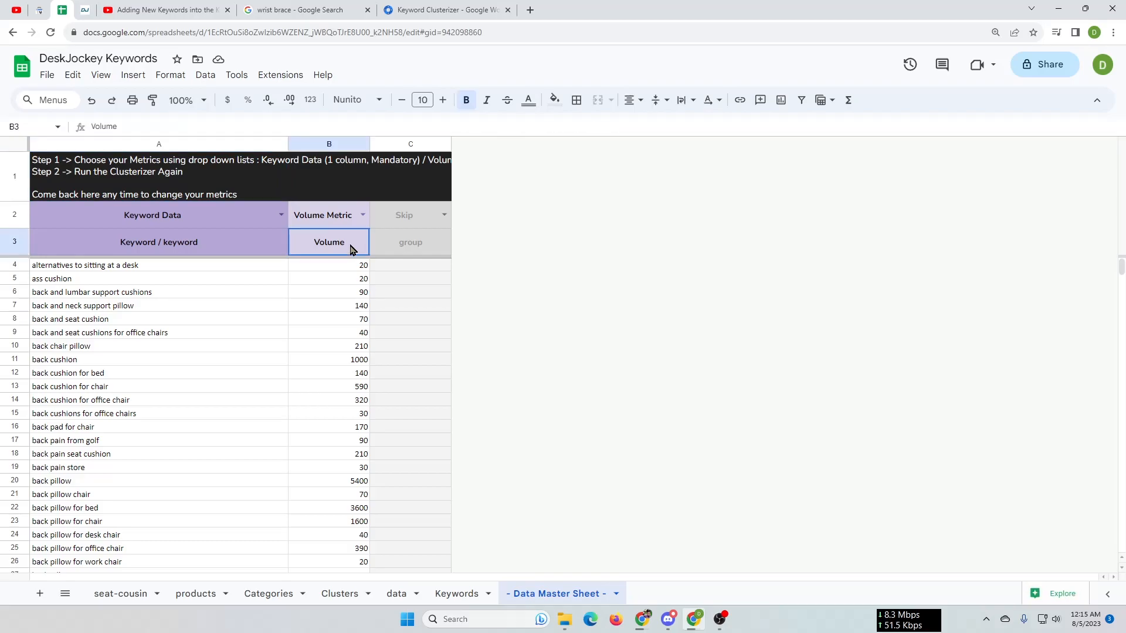
scroll(361, 433, "down", 5)
scroll(361, 433, "up", 5)
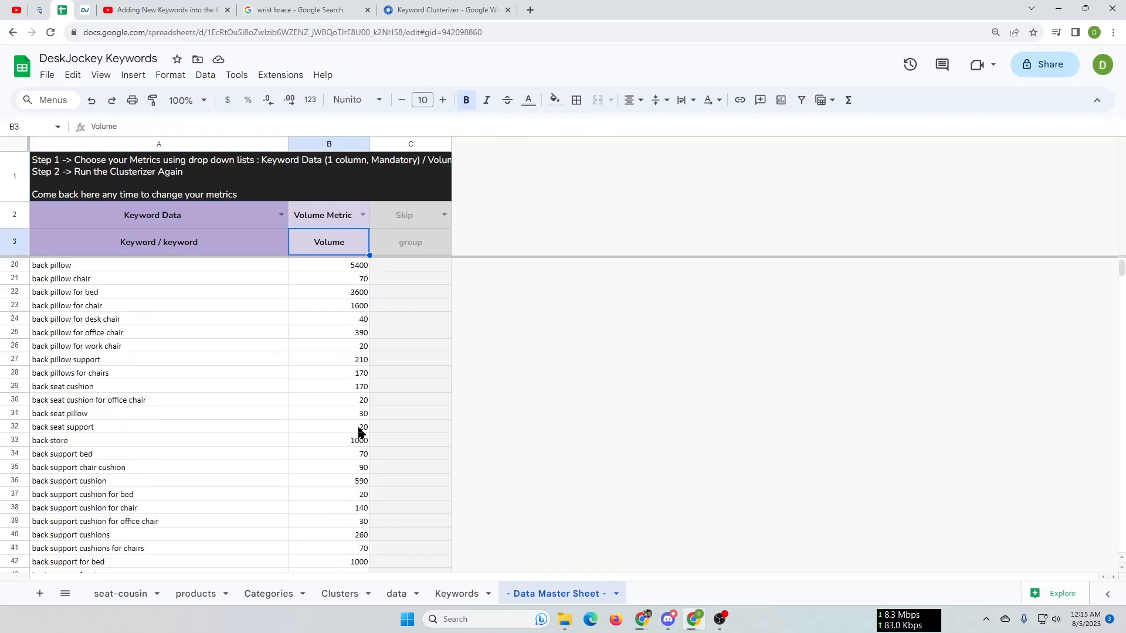
scroll(339, 304, "down", 5)
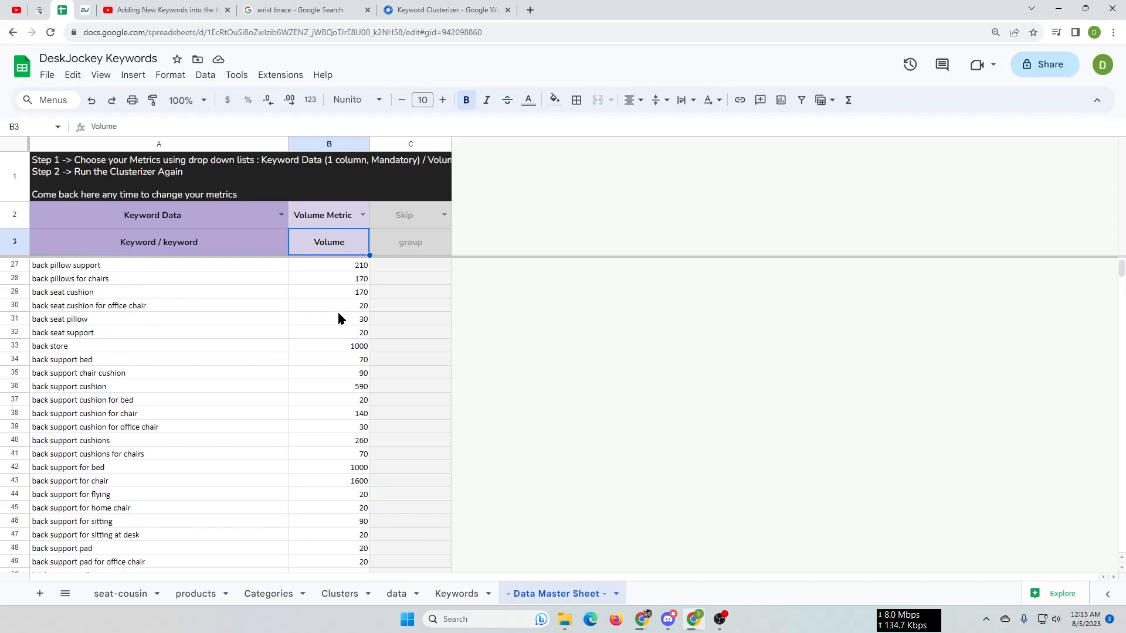
scroll(340, 510, "down", 10)
scroll(339, 497, "down", 2)
scroll(338, 498, "up", 12)
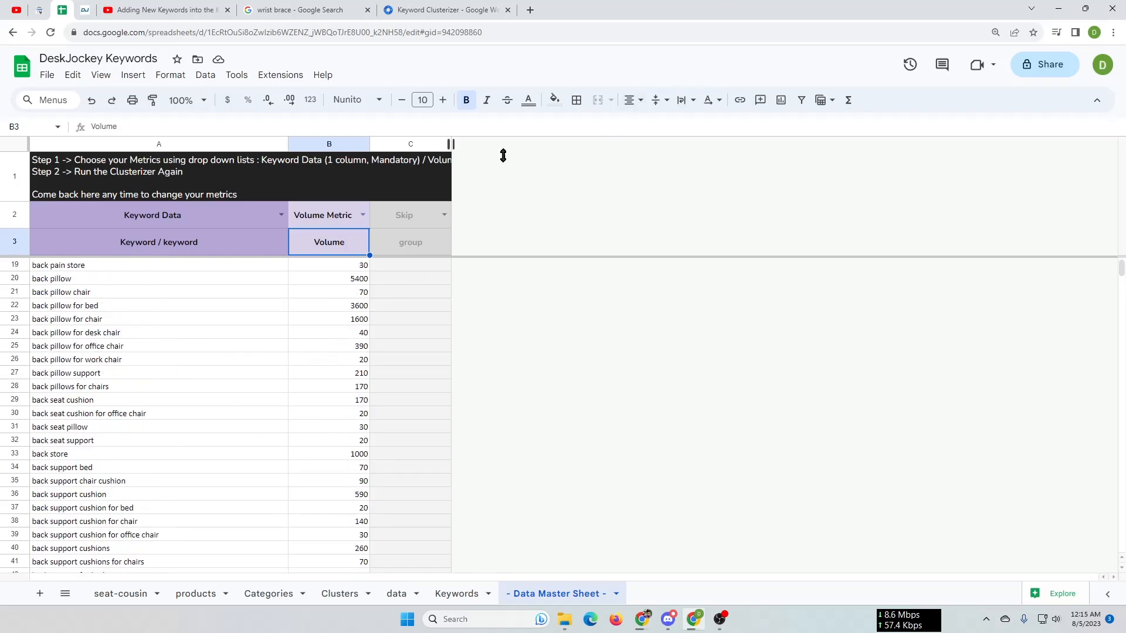
Run the Keyword Clusterizer again on the Data Master Sheet with the assigned keyword and volume metrics
left_click(288, 77)
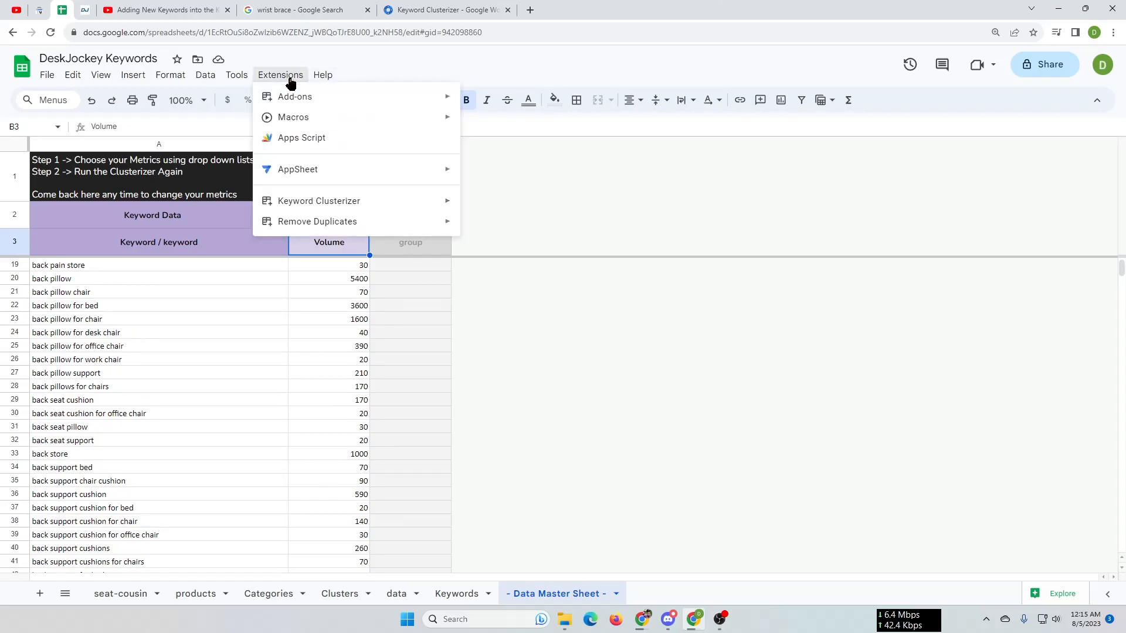
mouse_move(344, 203)
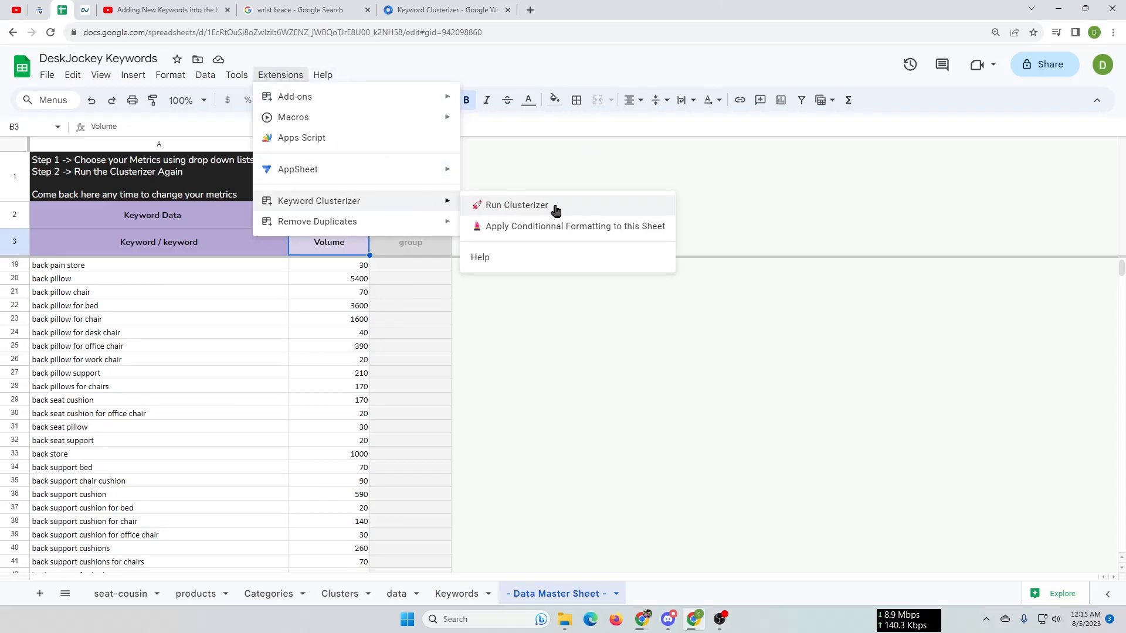
left_click(530, 208)
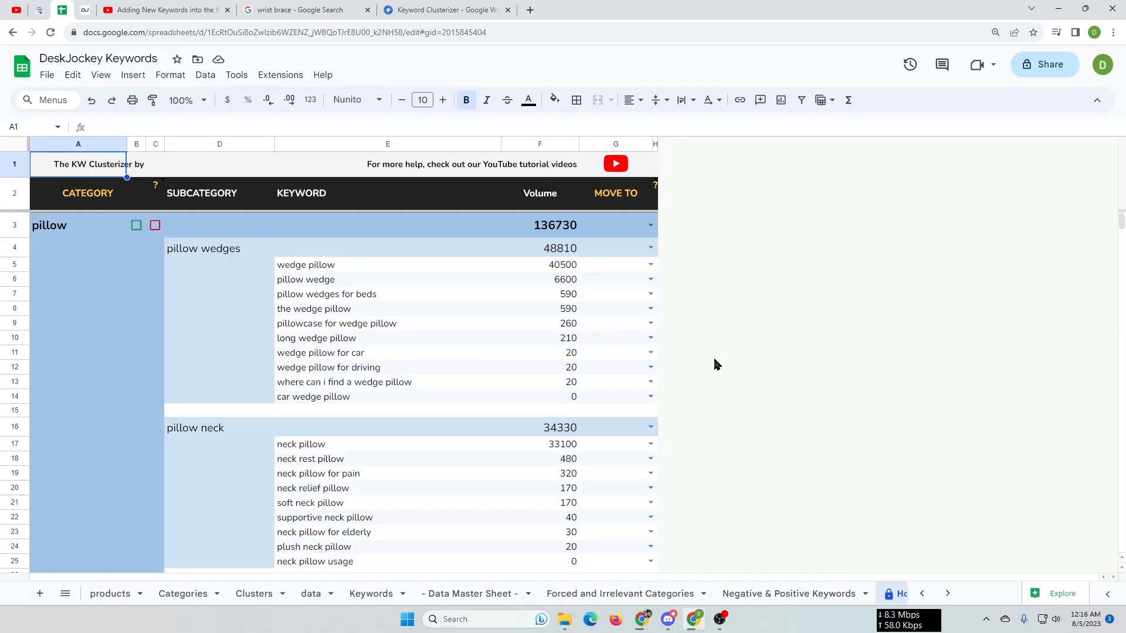
Examine the Hot sheet's clusters: the pillow category, its subcategories such as pillow memory with their keywords, and the cushion subcategories
left_click(948, 594)
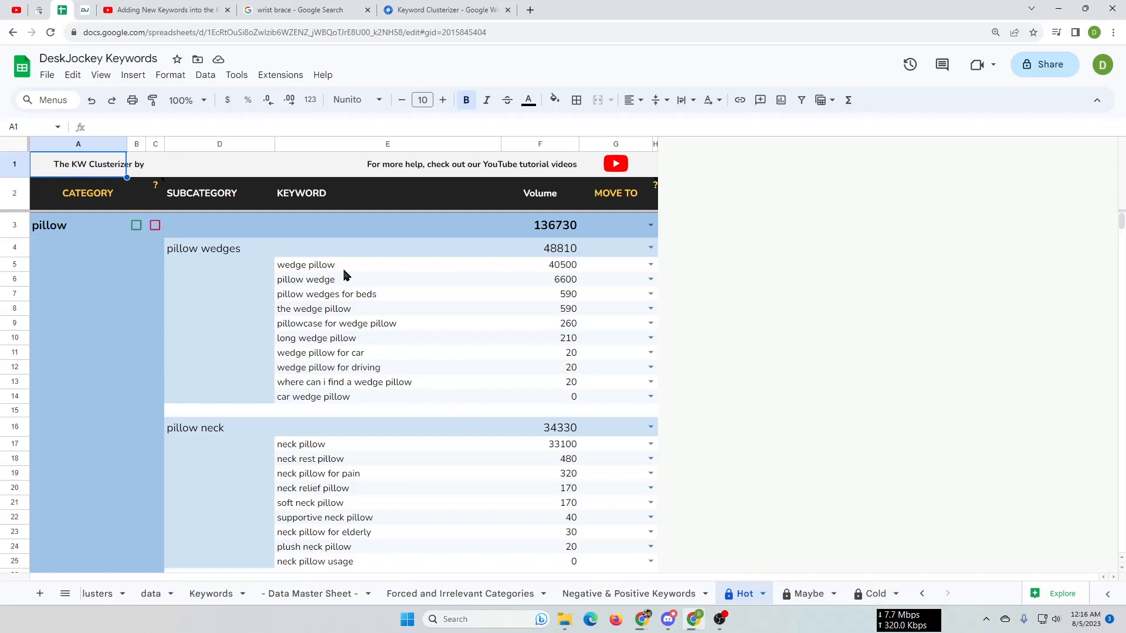
left_click(115, 252)
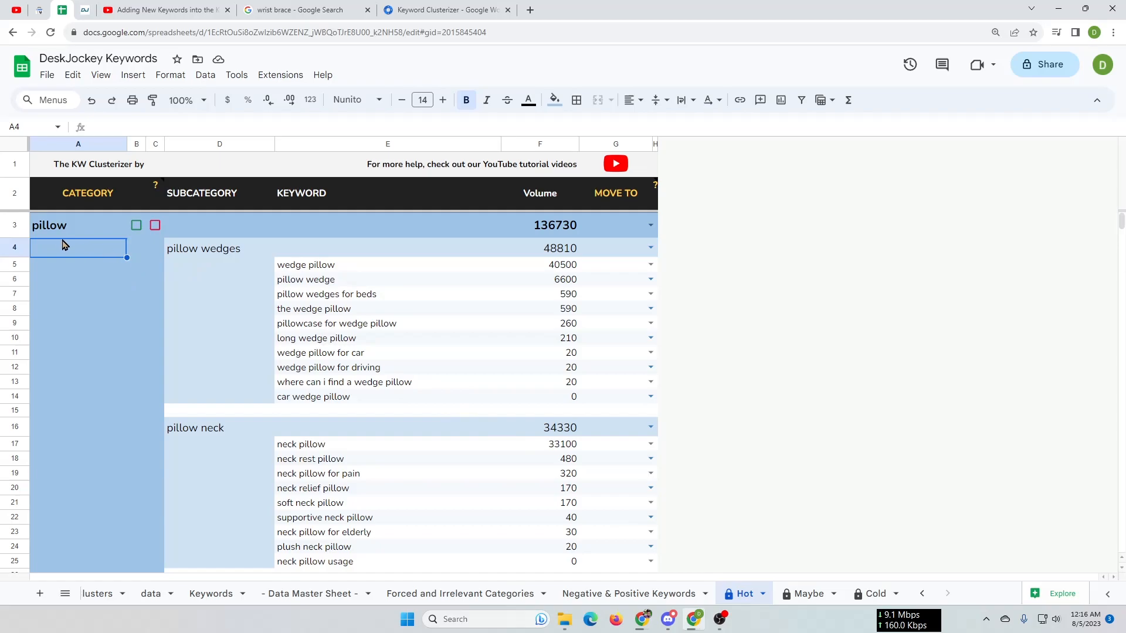
key("Up")
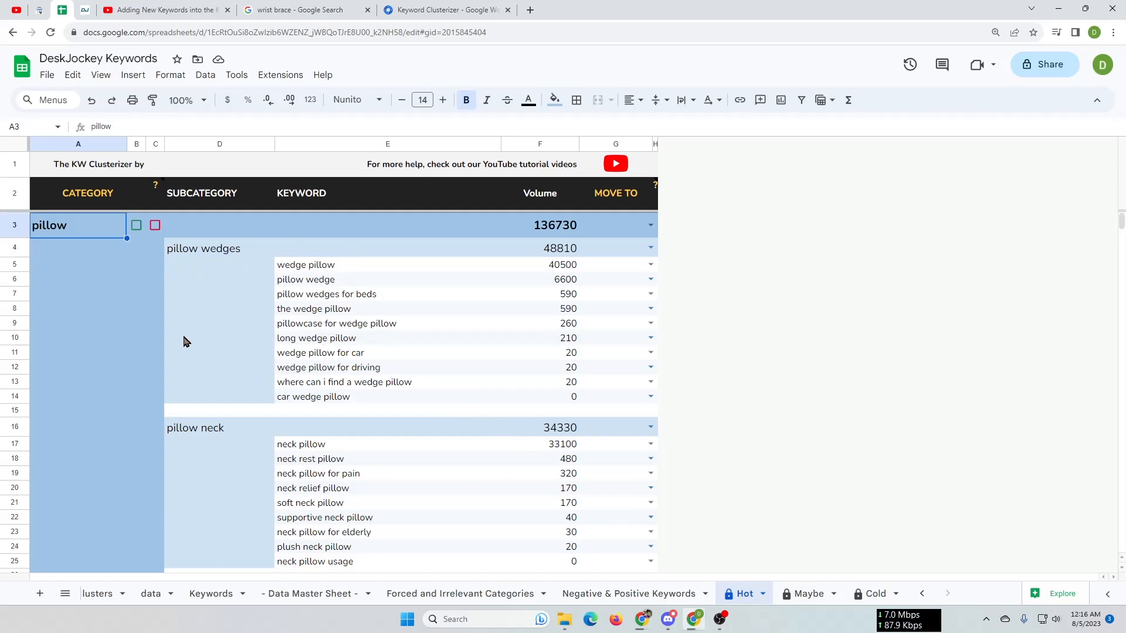
scroll(141, 340, "down", 12)
left_click(116, 343)
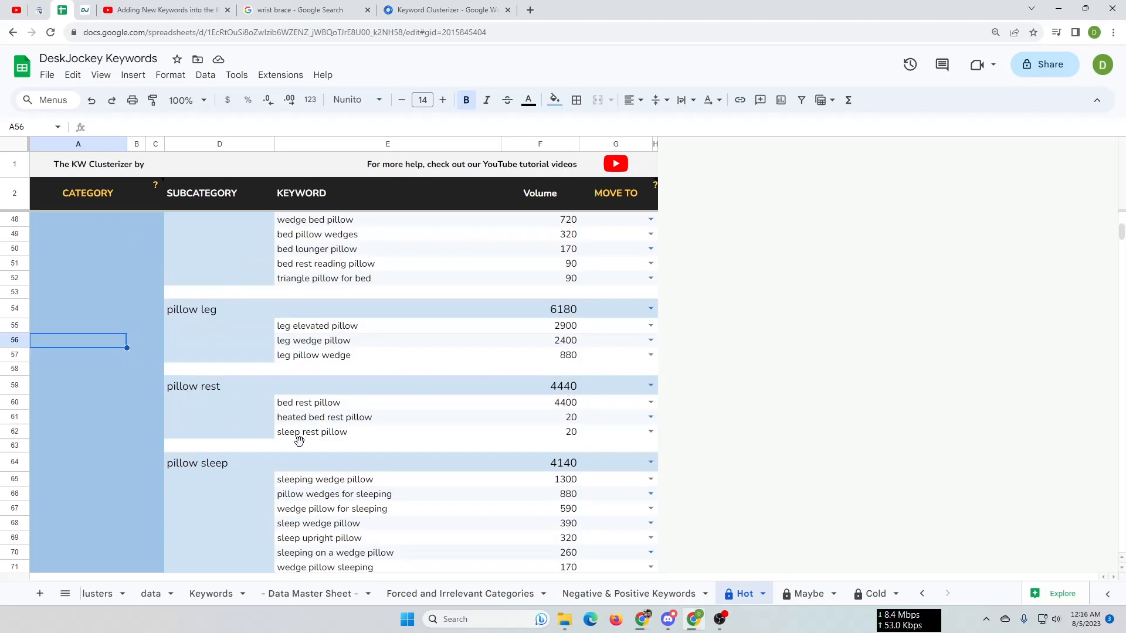
scroll(317, 439, "down", 7)
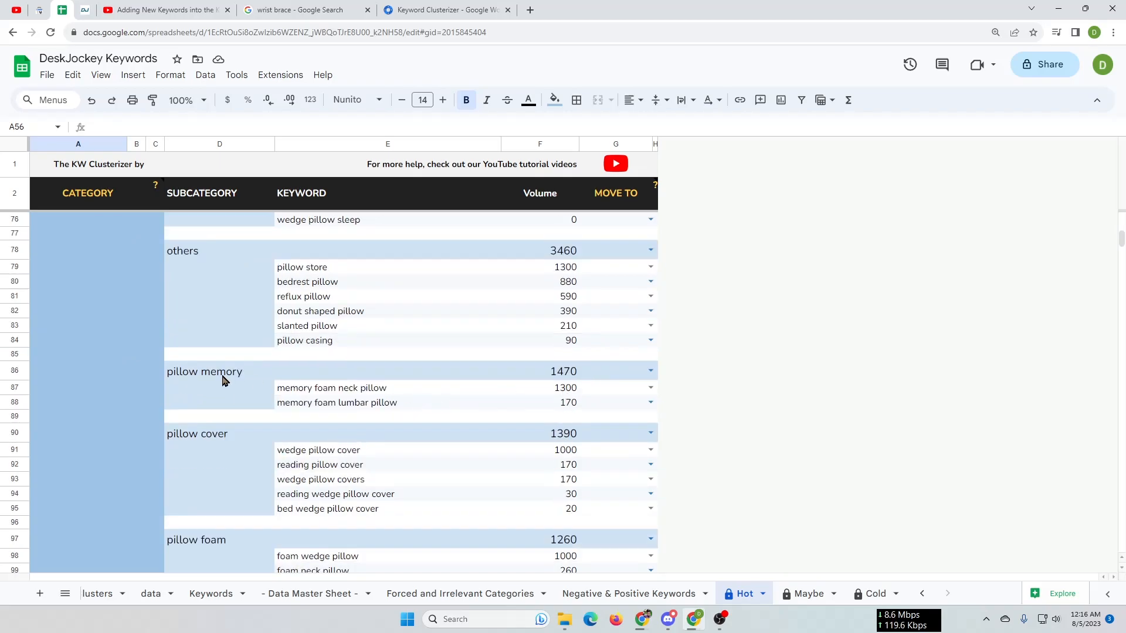
left_click(193, 377)
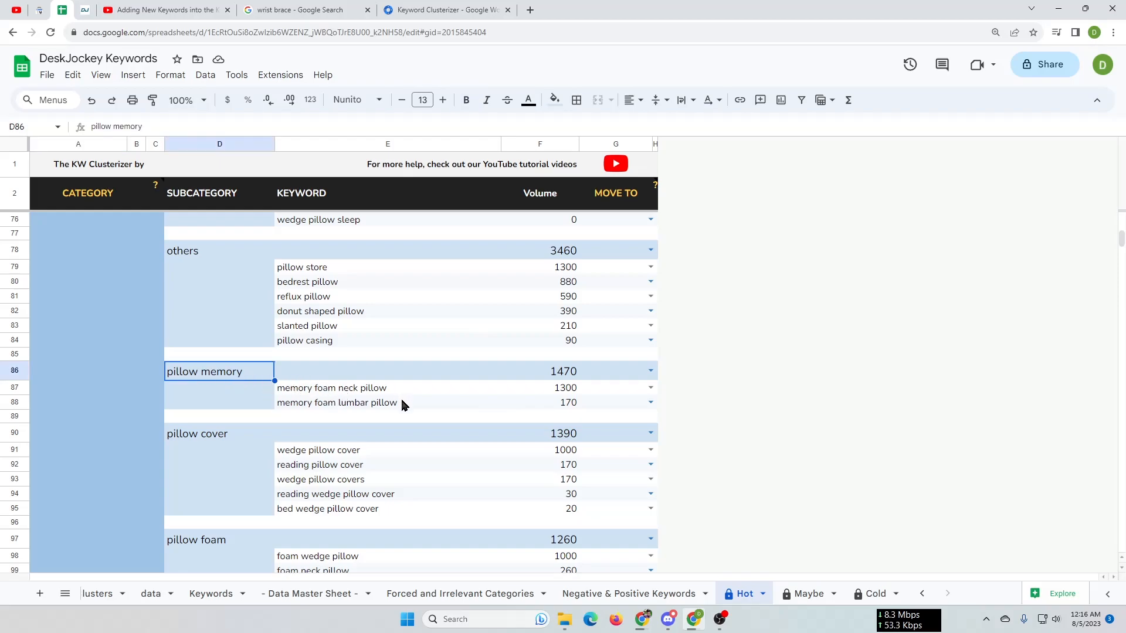
left_click_drag(401, 393, 402, 403)
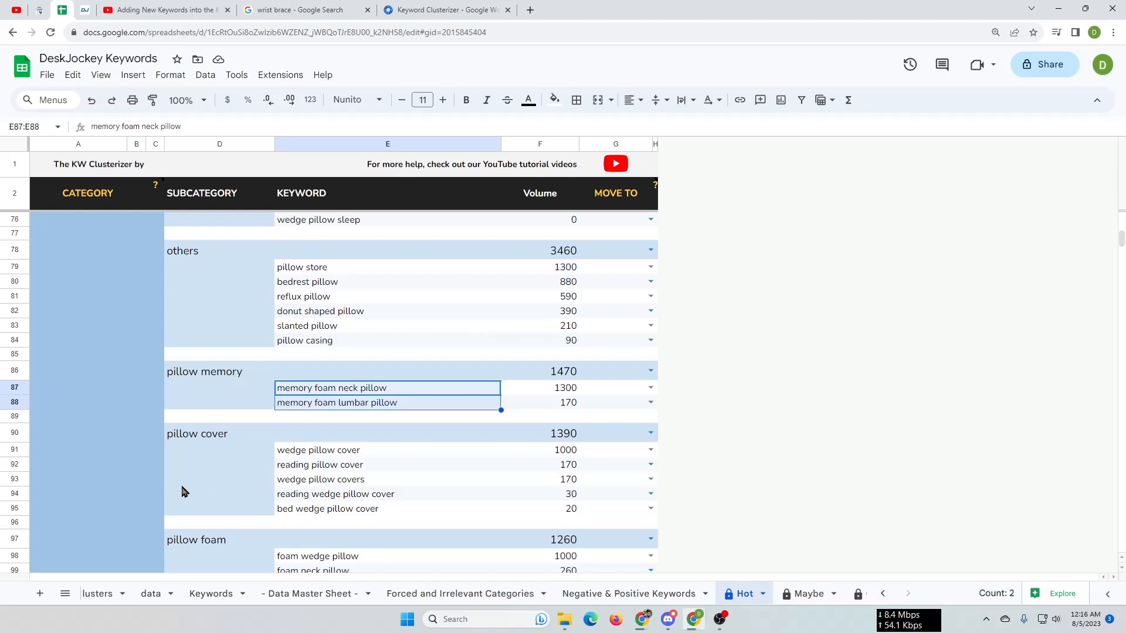
scroll(151, 467, "down", 10)
scroll(151, 467, "down", 20)
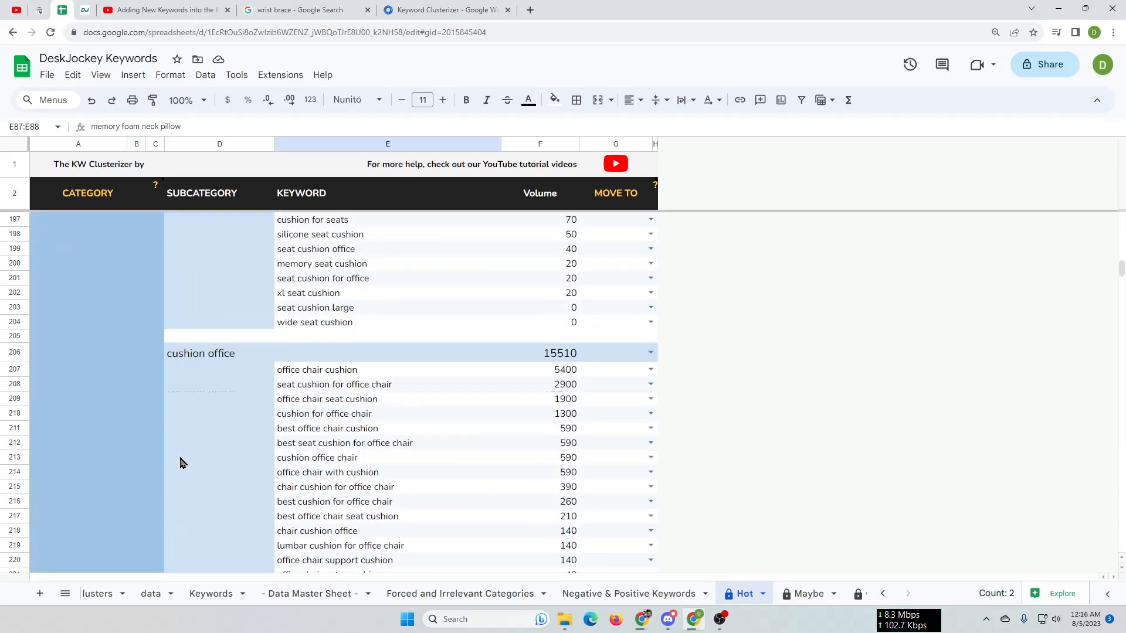
scroll(169, 459, "down", 15)
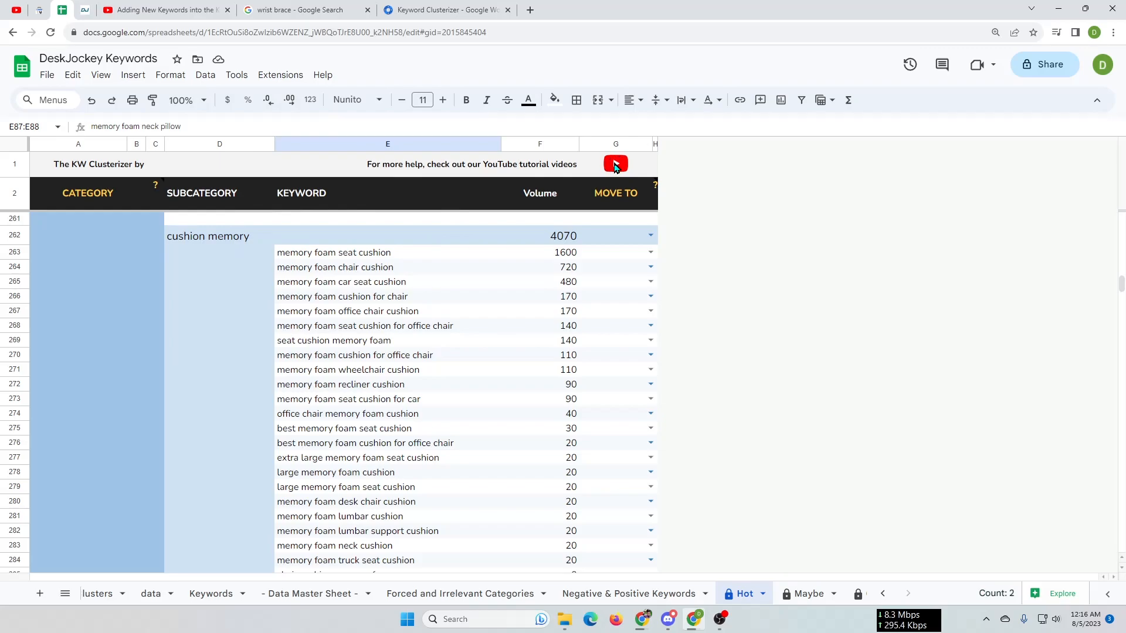
Check the add-on's tutorial video link, view the Functionality Tutorials playlist on YouTube, and return to the DeskJockey Keywords spreadsheet
mouse_move(615, 167)
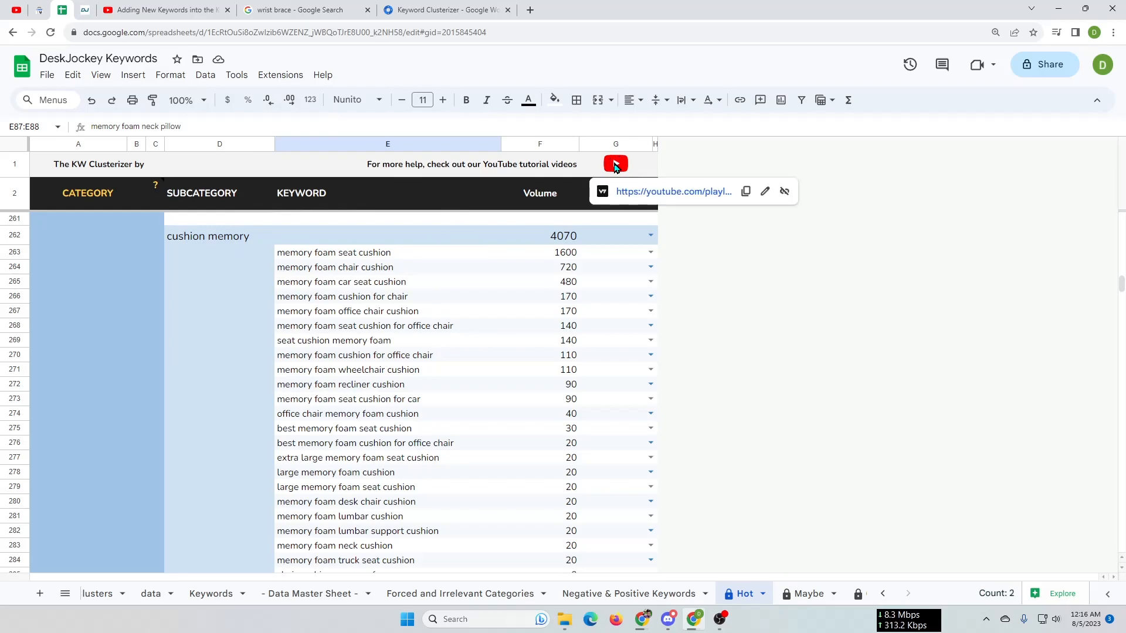
left_click(179, 8)
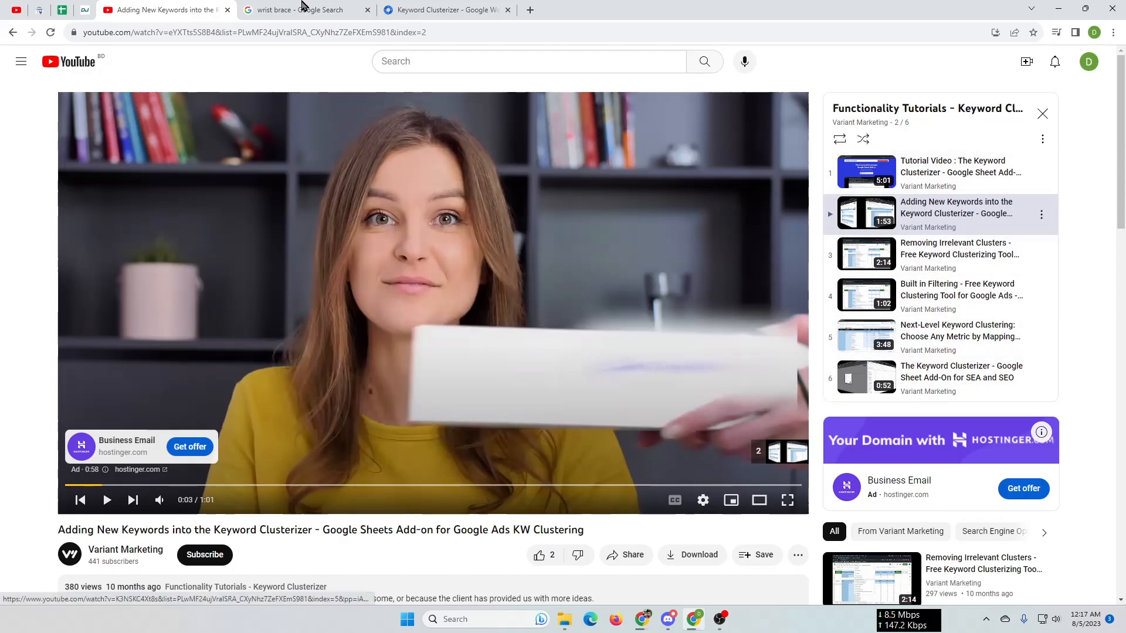
left_click(61, 12)
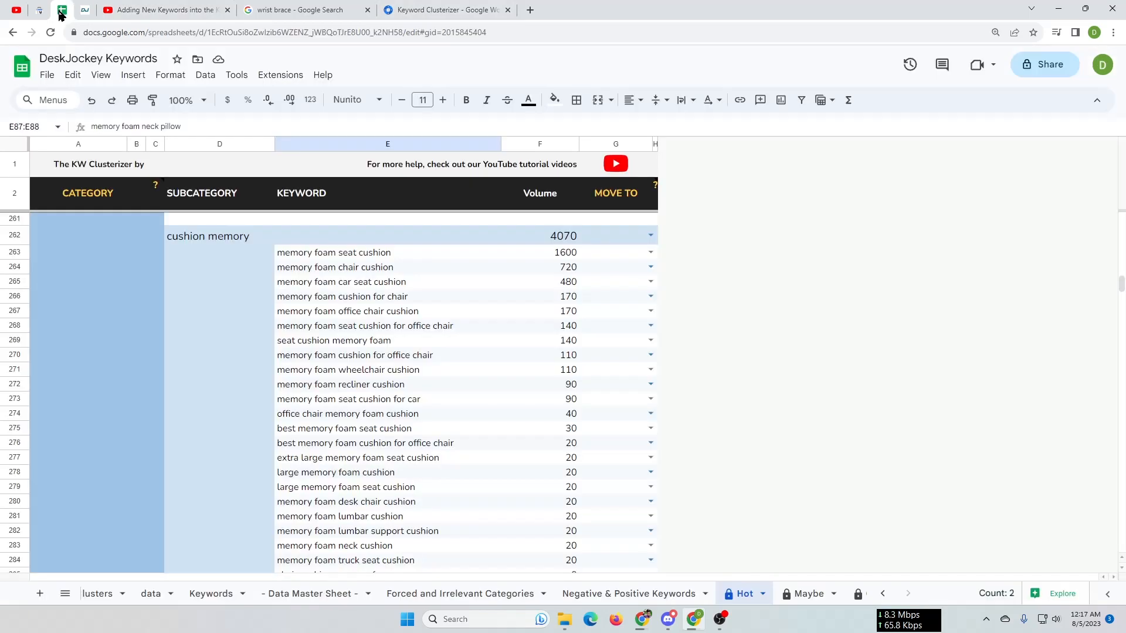